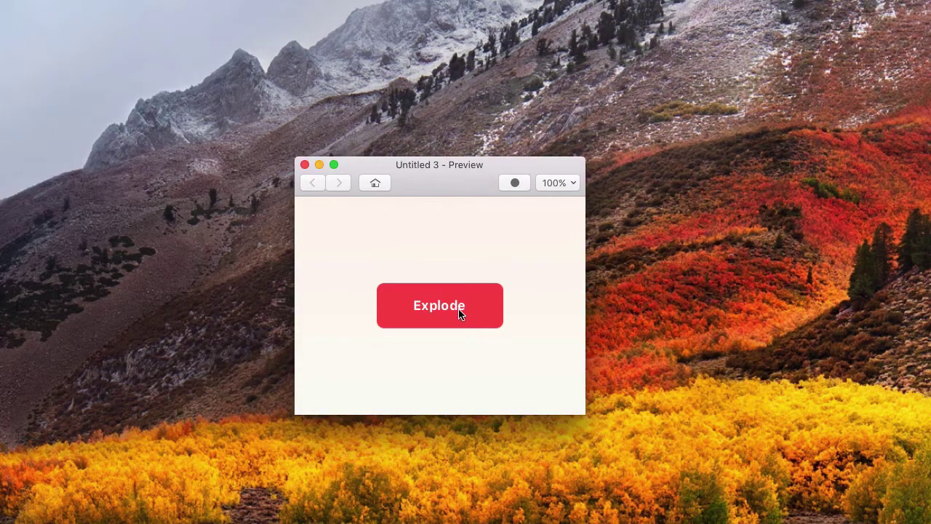
Tap the Explode button in Preview four times to replay its animation
left_click(459, 313)
left_click(461, 310)
left_click(455, 309)
left_click(457, 314)
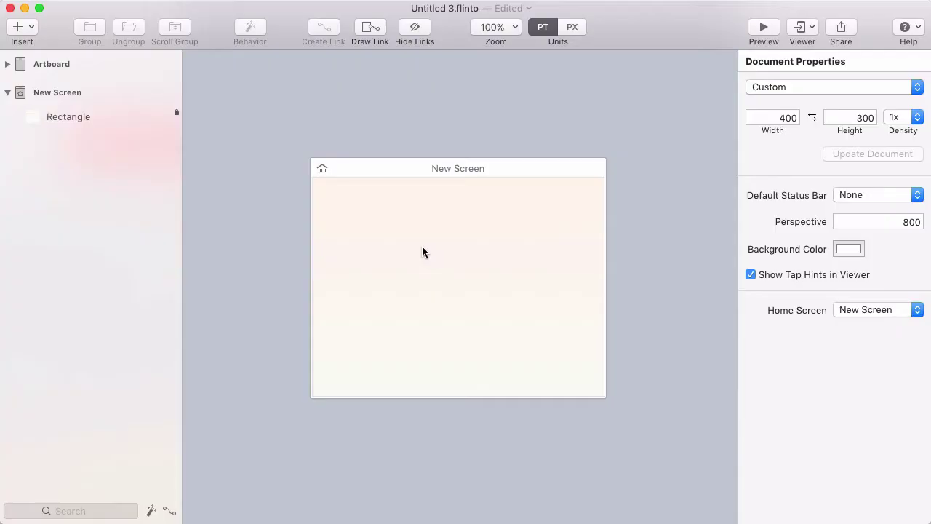
Draw a rectangle of about 198 × 78 centred on New Screen
left_click(18, 27)
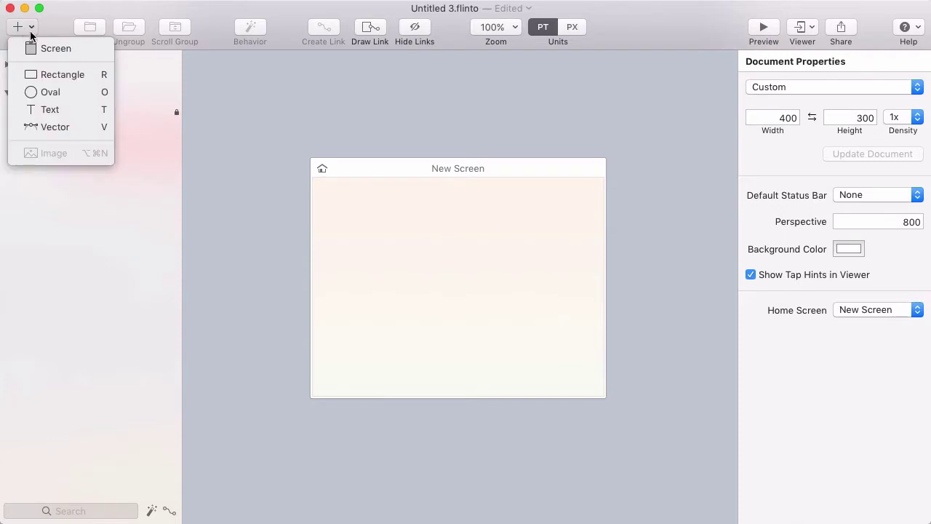
left_click(53, 76)
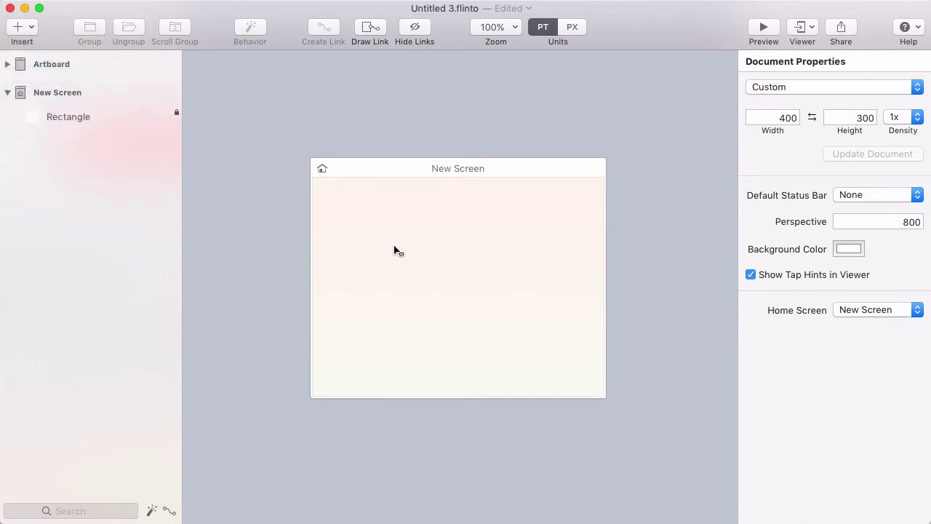
left_click_drag(391, 247, 534, 307)
left_click_drag(497, 275, 493, 285)
left_click(492, 250)
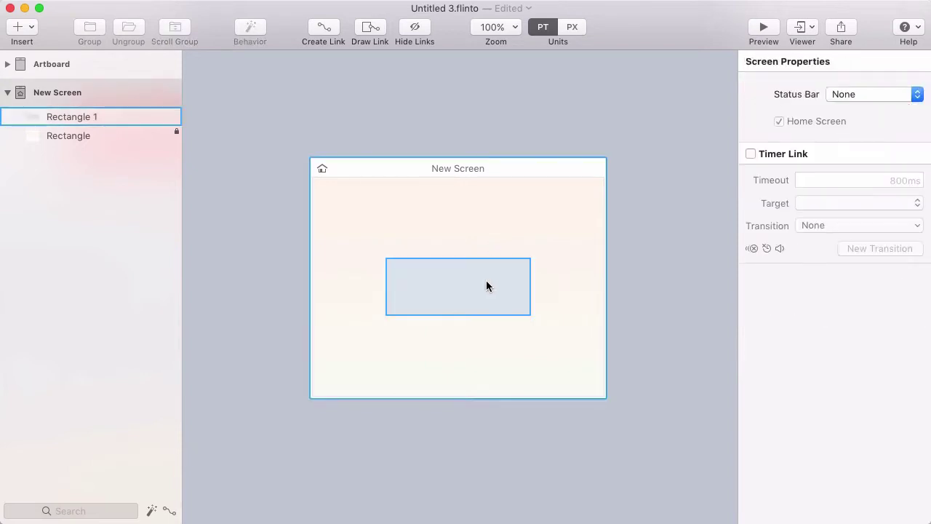
left_click(486, 284)
Give the rectangle a red fill and a corner radius of 10
left_click(830, 332)
left_click(795, 478)
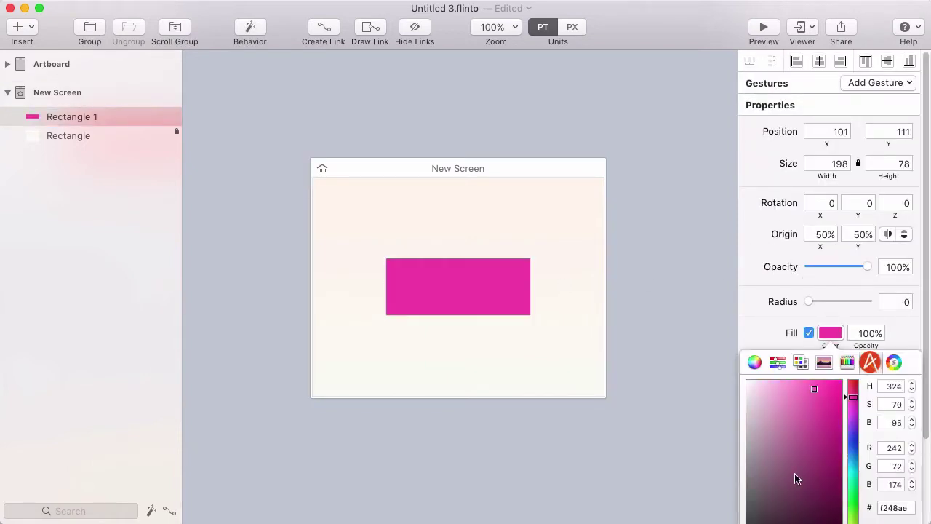
left_click_drag(814, 391, 849, 383)
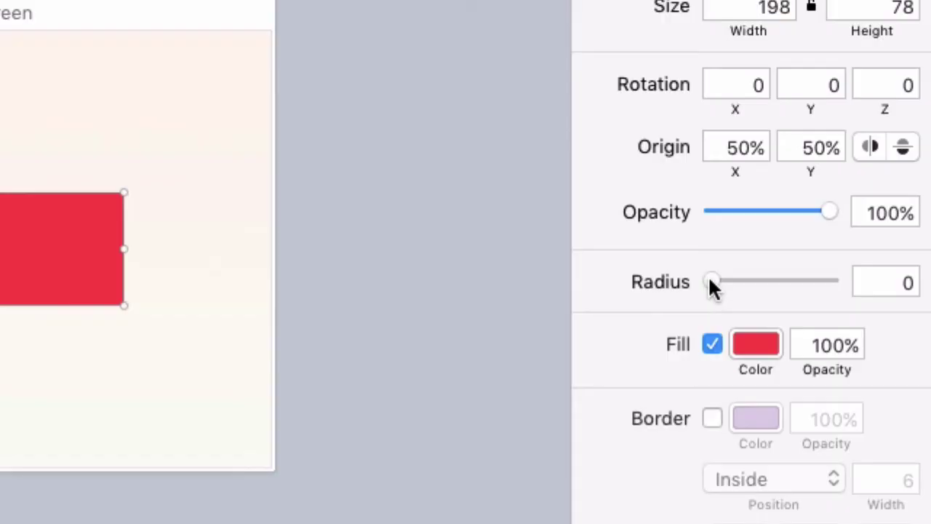
left_click_drag(709, 281, 719, 281)
Add a centre-aligned 'Explode' text layer on the rectangle at font size 24
left_click(23, 31)
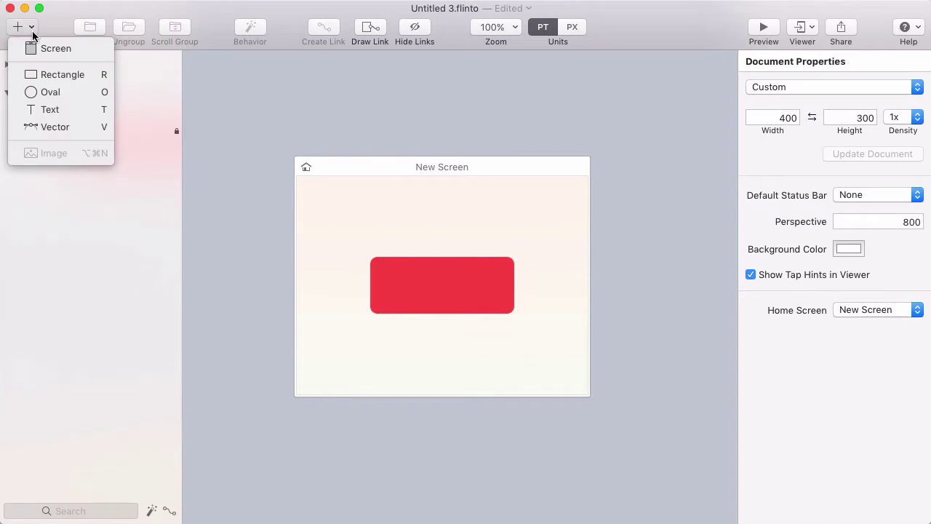
left_click(61, 110)
left_click(416, 280)
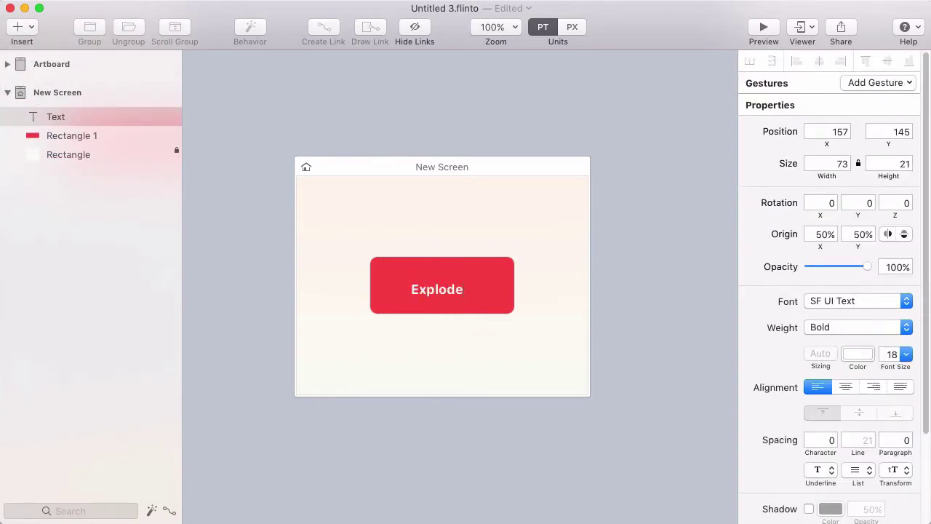
left_click(440, 291)
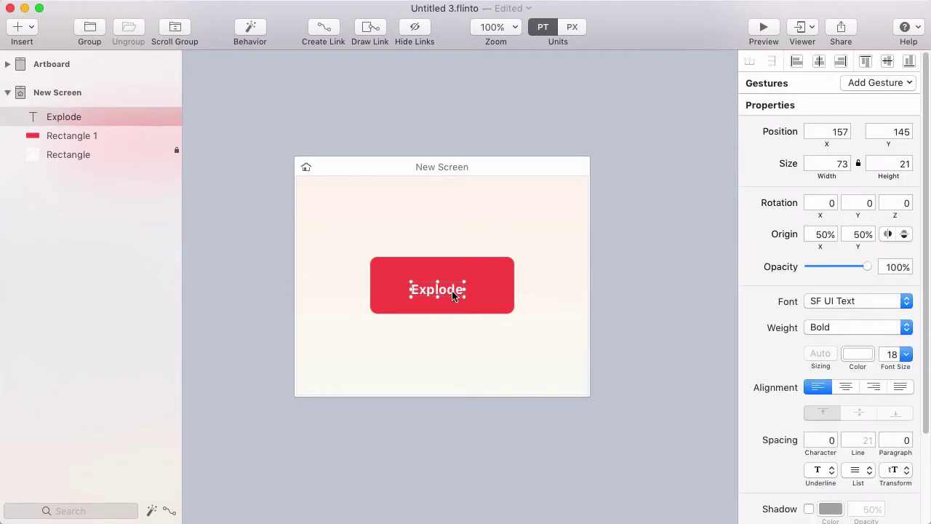
left_click(845, 389)
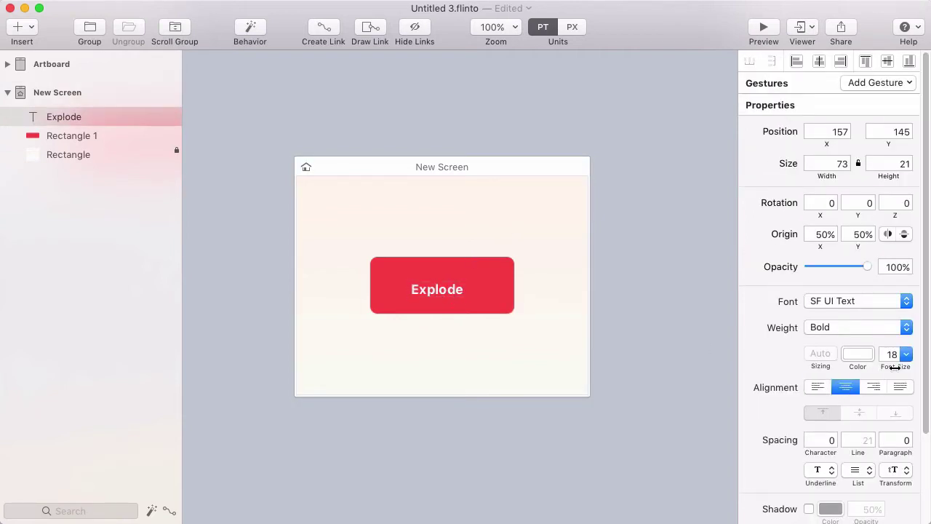
left_click_drag(894, 368, 892, 369)
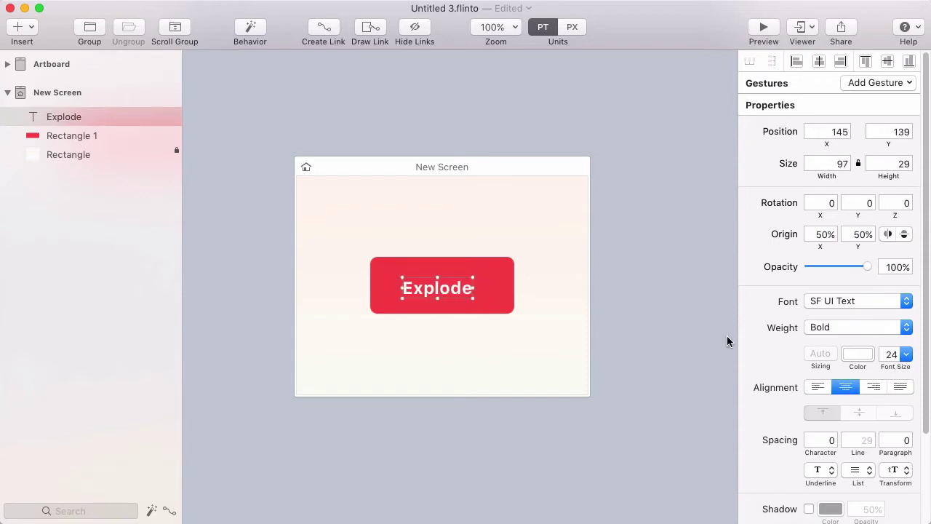
Align the Explode label horizontally and vertically with the rectangle
left_click(407, 243)
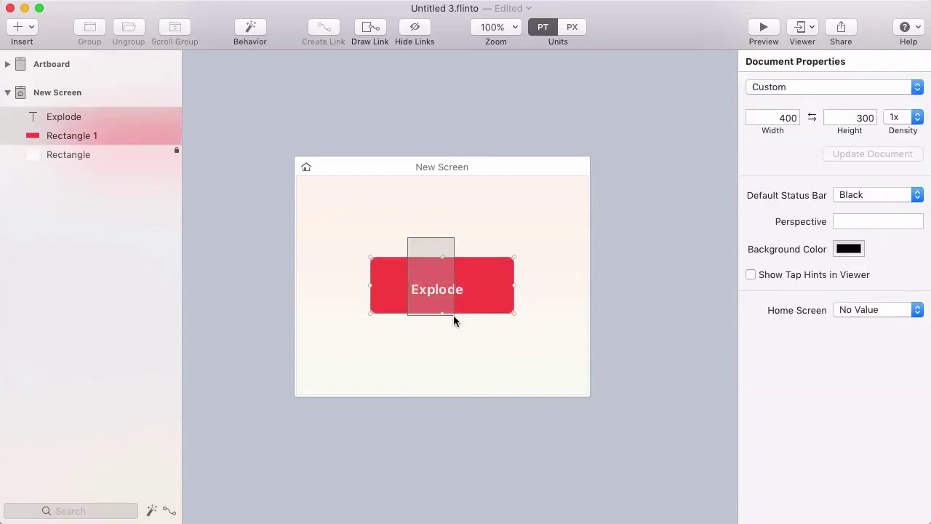
left_click(453, 312)
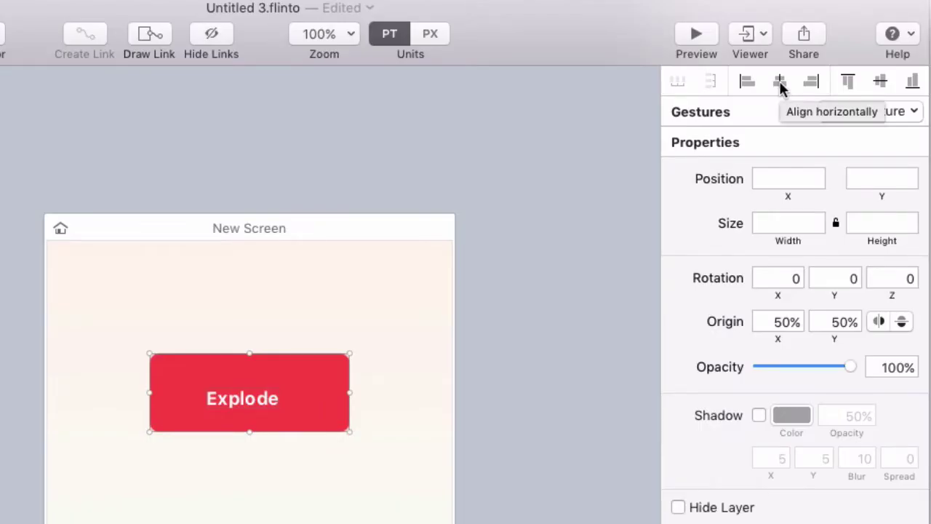
left_click(779, 82)
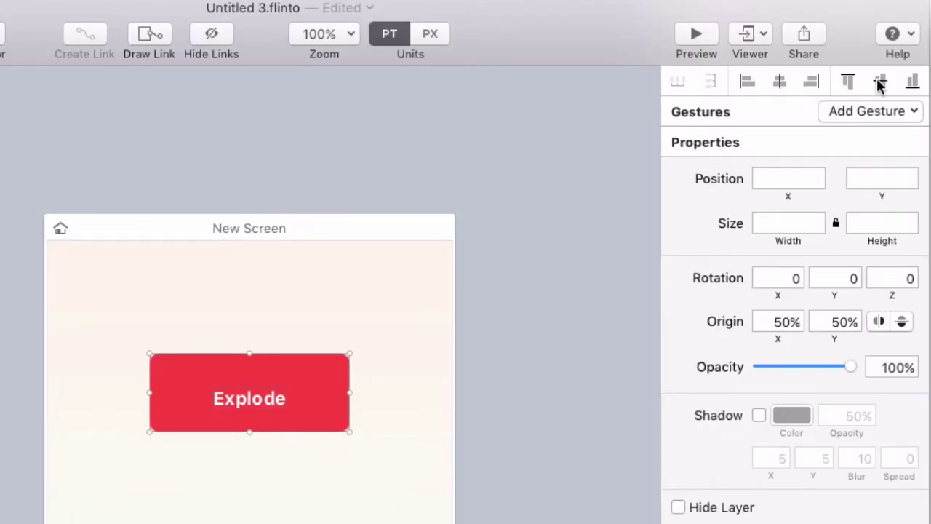
left_click(878, 85)
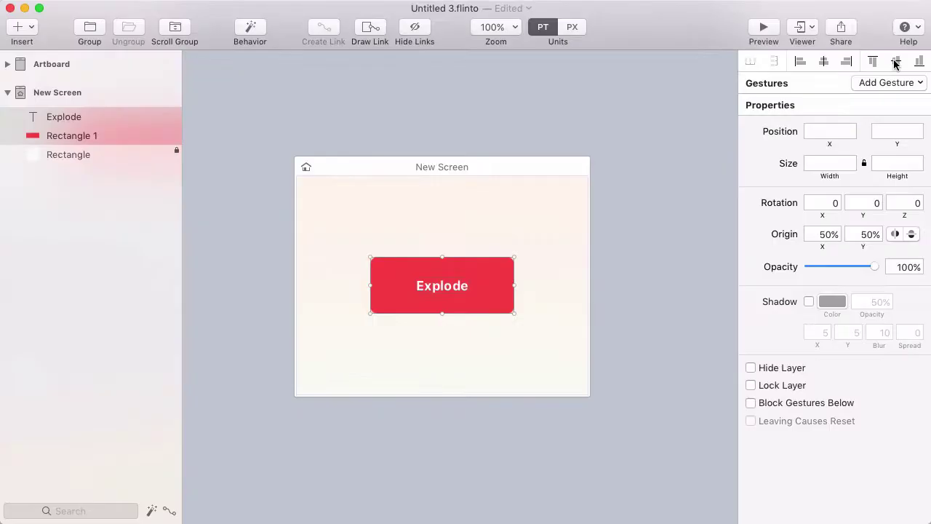
Resize the red rectangle to 174 × 62
left_click(502, 218)
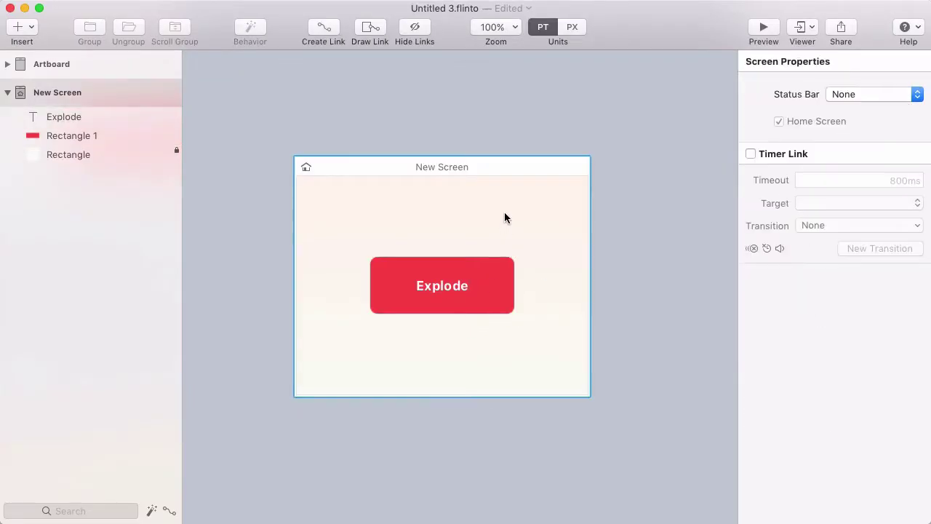
left_click(499, 269)
mouse_move(514, 256)
left_mouse_down()
mouse_move(507, 262)
mouse_move(564, 211)
mouse_move(531, 228)
mouse_move(534, 264)
mouse_move(575, 208)
mouse_move(540, 239)
mouse_move(551, 235)
mouse_move(472, 277)
mouse_move(484, 260)
mouse_move(514, 258)
mouse_move(505, 262)
left_mouse_up()
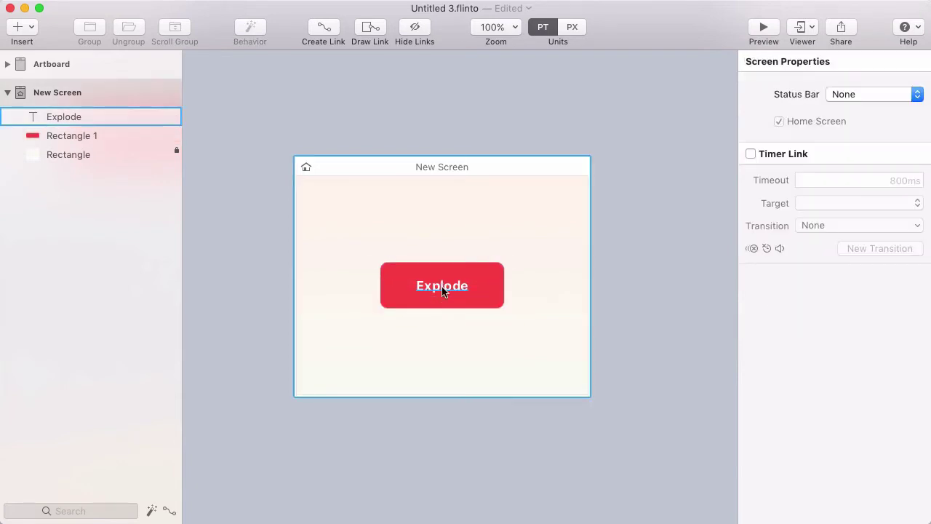
left_click(456, 271)
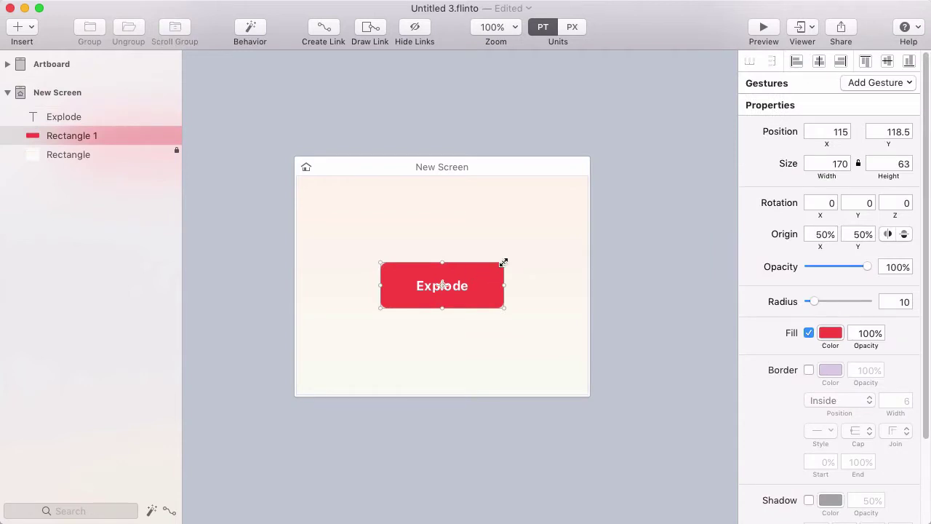
left_click_drag(504, 262, 506, 261)
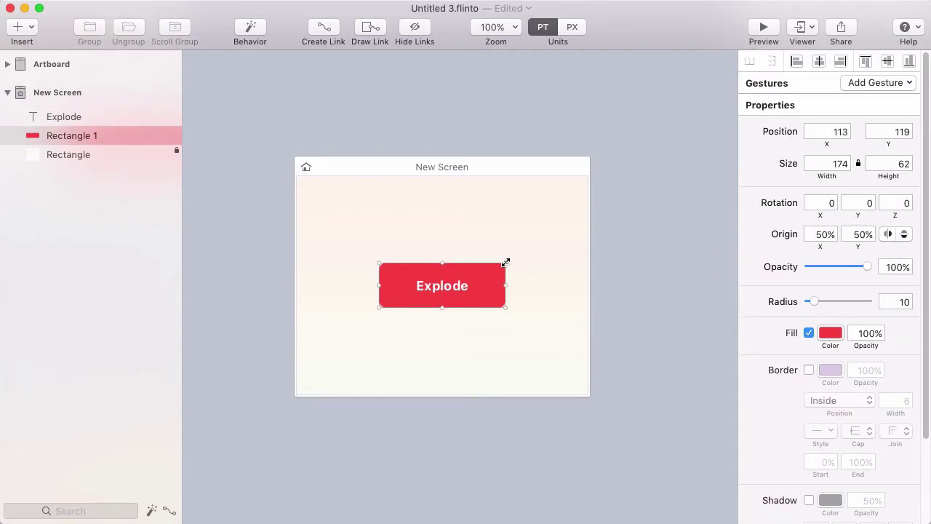
Set the Explode label's position to X 163, Y 139
left_click(437, 287)
left_click(843, 132)
type("163")
key("Tab")
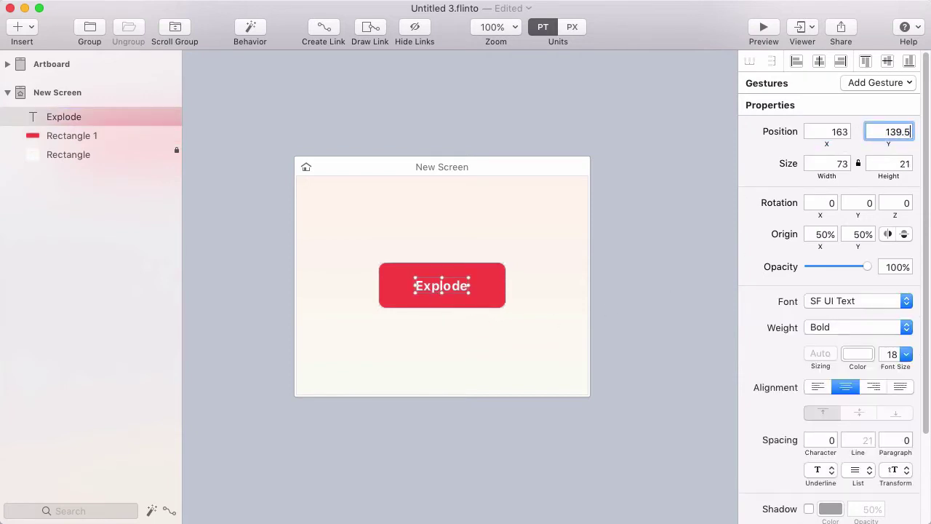
type("139")
key("Tab")
key("Escape")
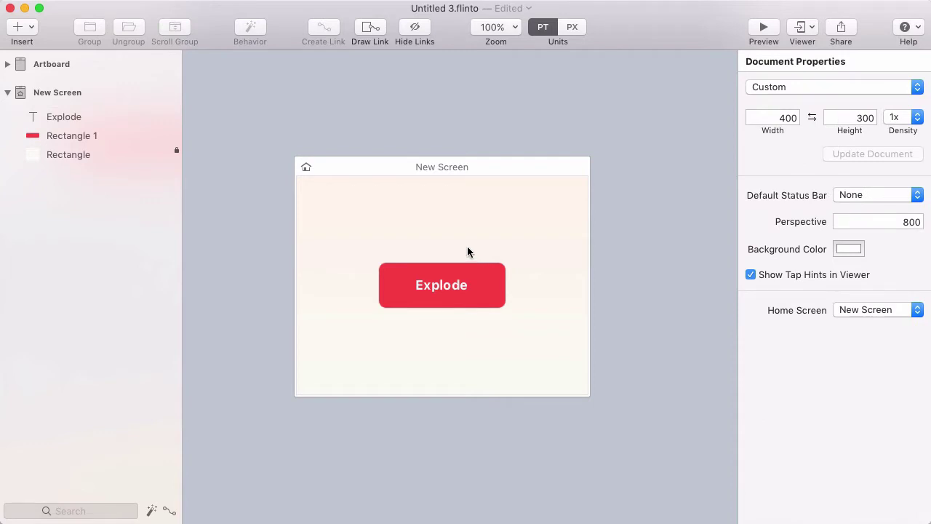
Draw a three-point vector checkmark path above the button
left_click(20, 27)
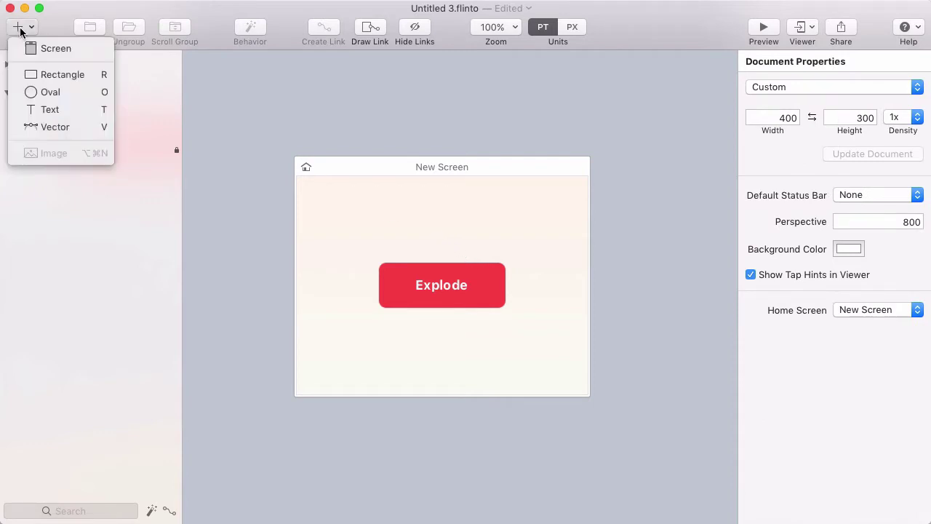
left_click(60, 128)
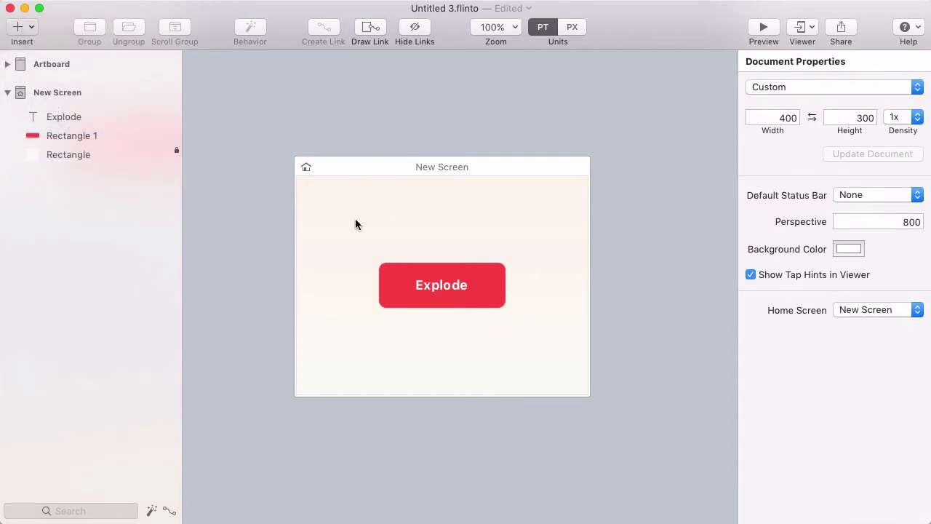
left_click(426, 235)
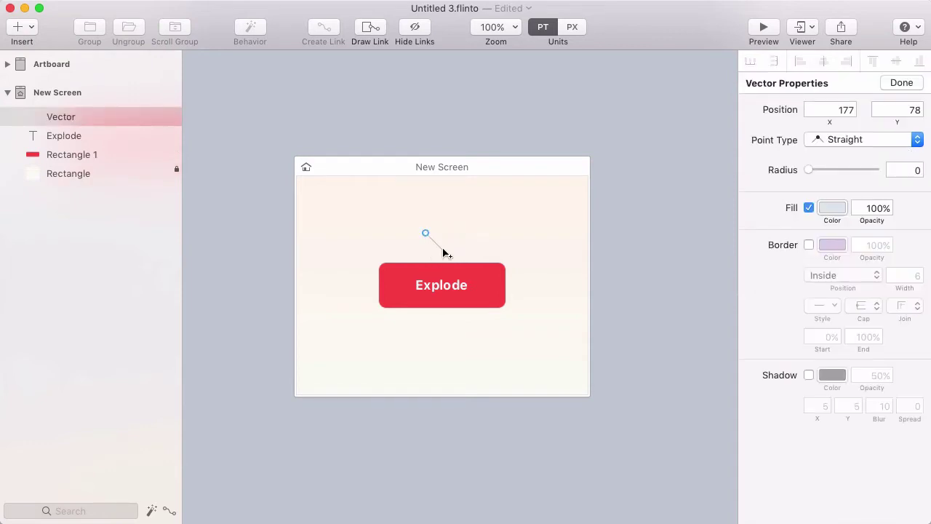
left_click(437, 244)
left_click(459, 222)
key("Escape")
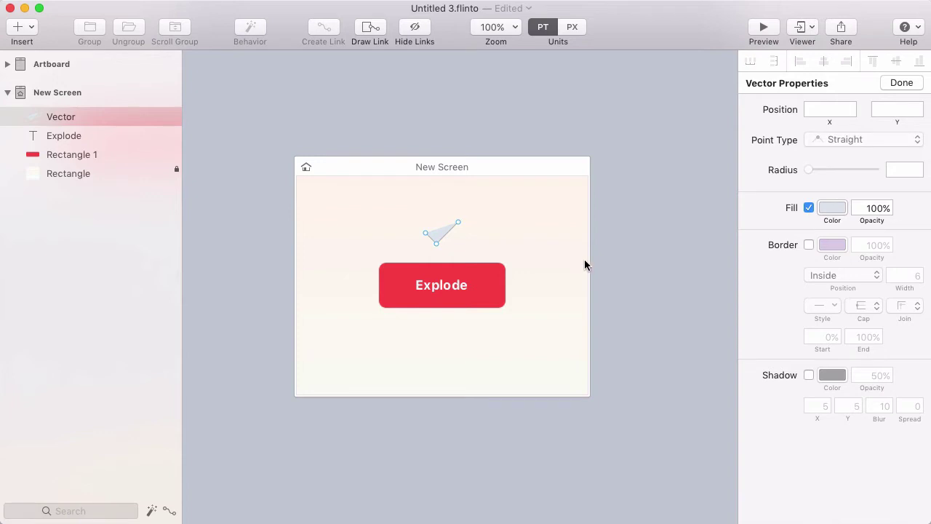
key("Return")
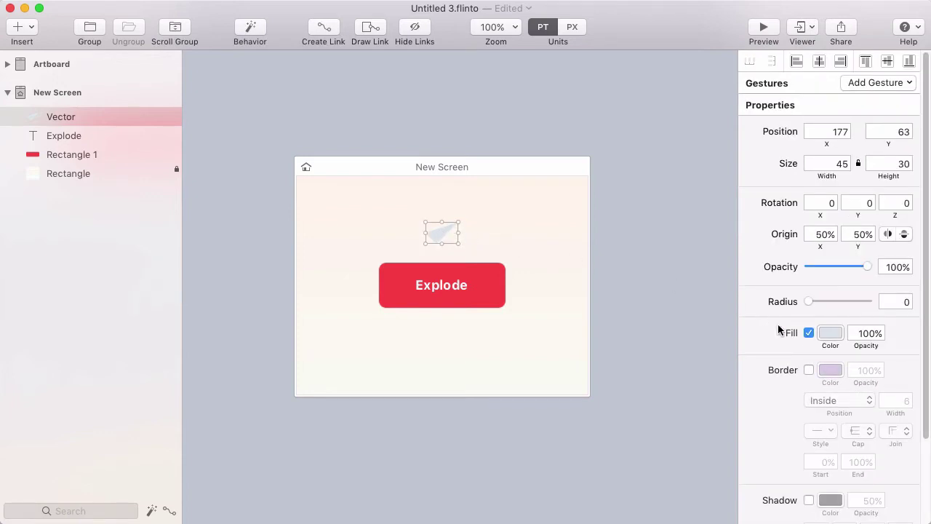
Give the checkmark no fill and a white 4-pt border
left_click(809, 333)
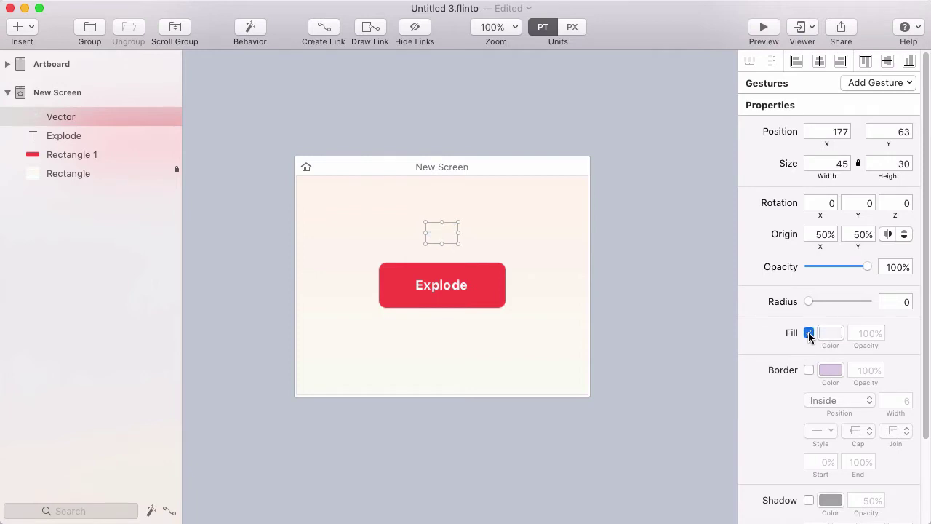
left_click(809, 371)
left_click(882, 401)
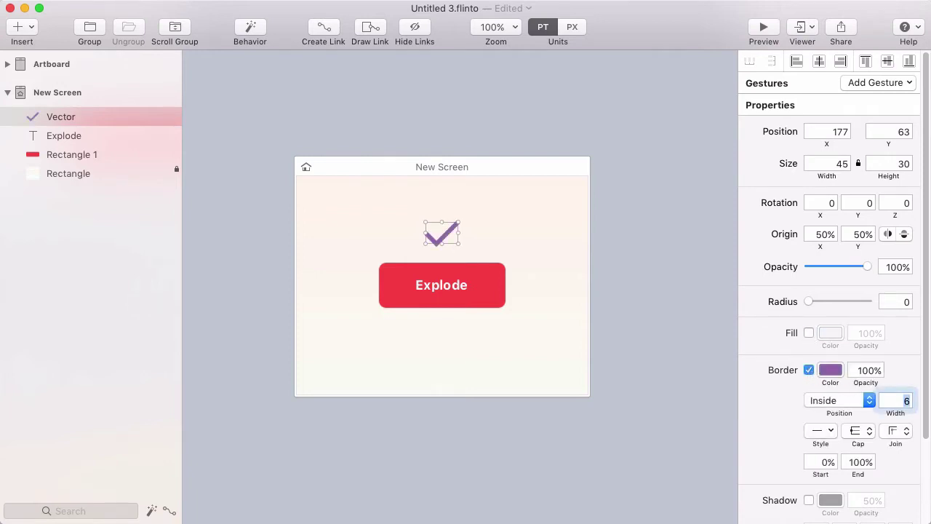
type("4")
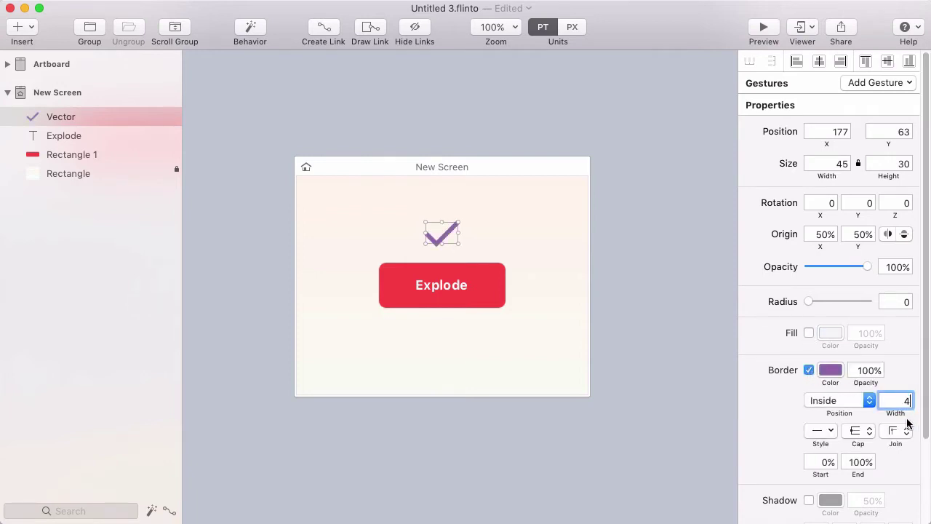
key("Tab")
left_click(831, 373)
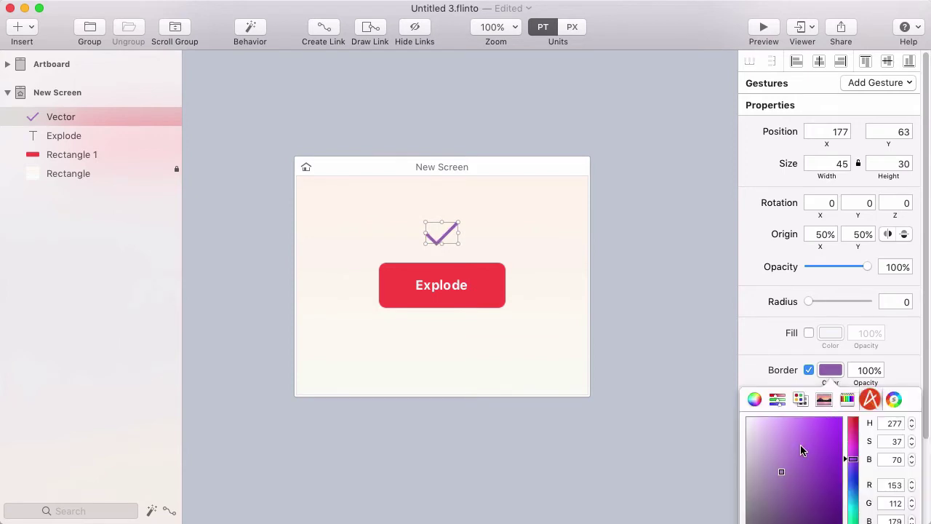
left_click_drag(803, 449, 682, 394)
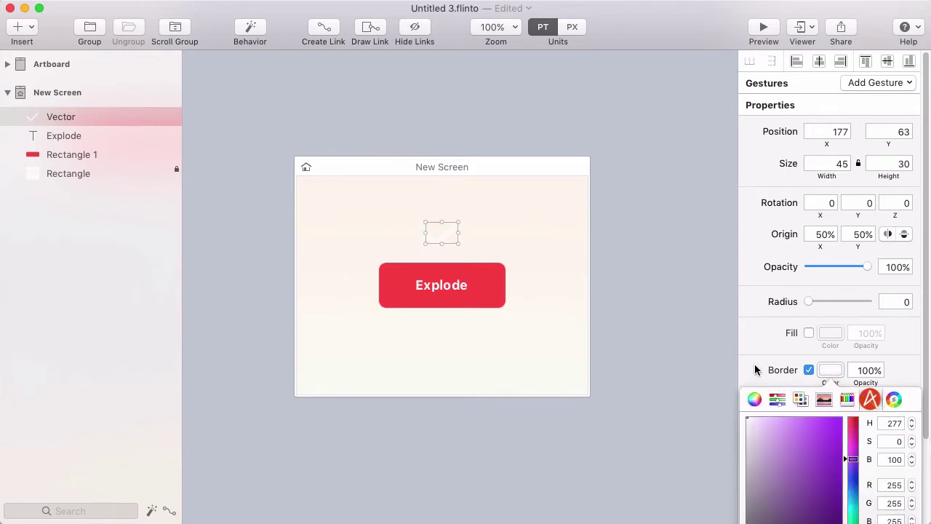
left_click(434, 235)
Move the checkmark down onto the Explode button
left_click_drag(434, 237, 455, 283)
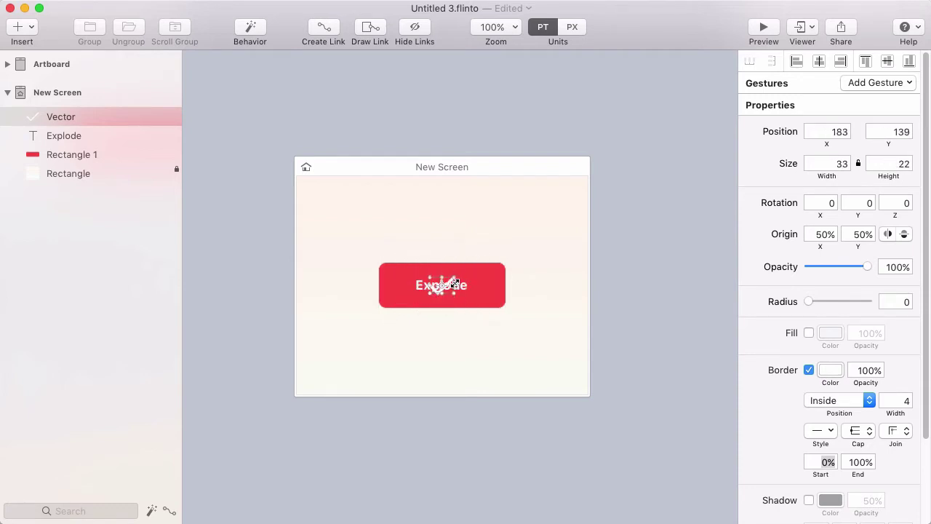
left_click(460, 237)
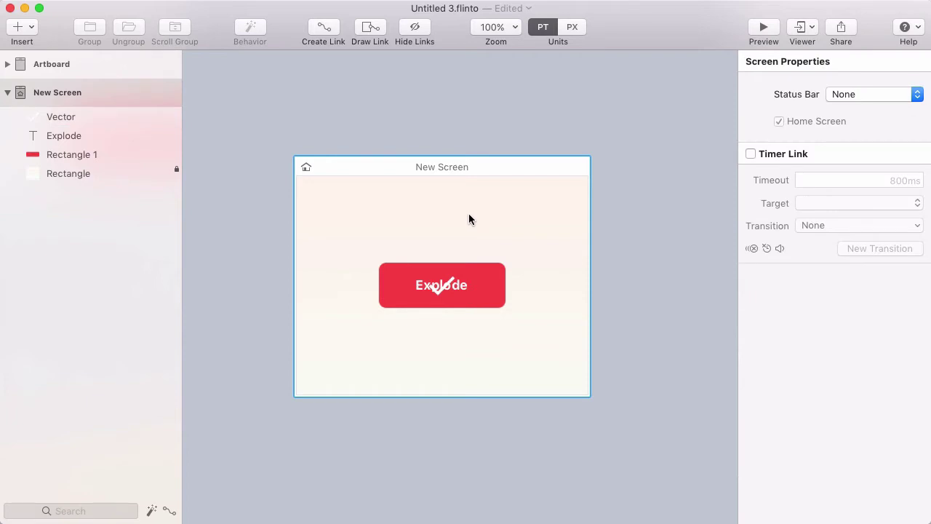
left_click(488, 283)
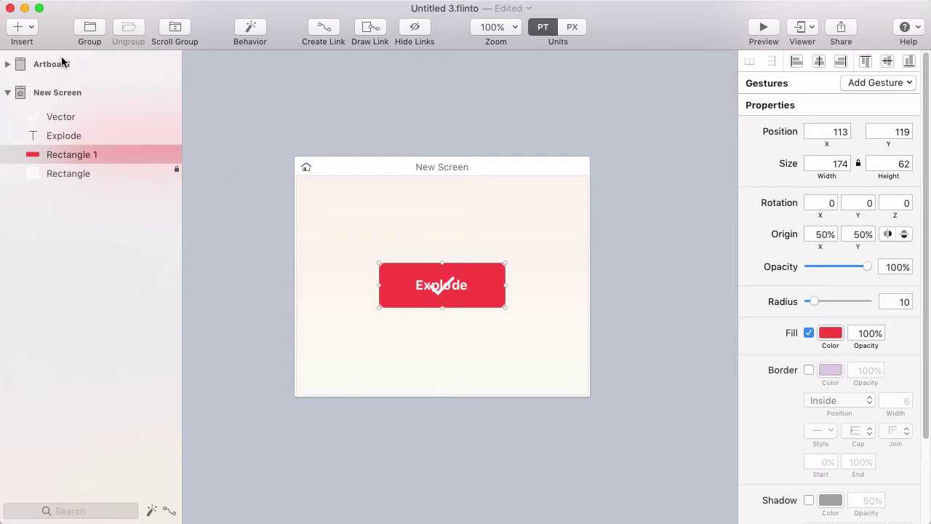
left_click(20, 29)
Draw an oval over the Explode button and resize it to 43 × 43
left_click(94, 109)
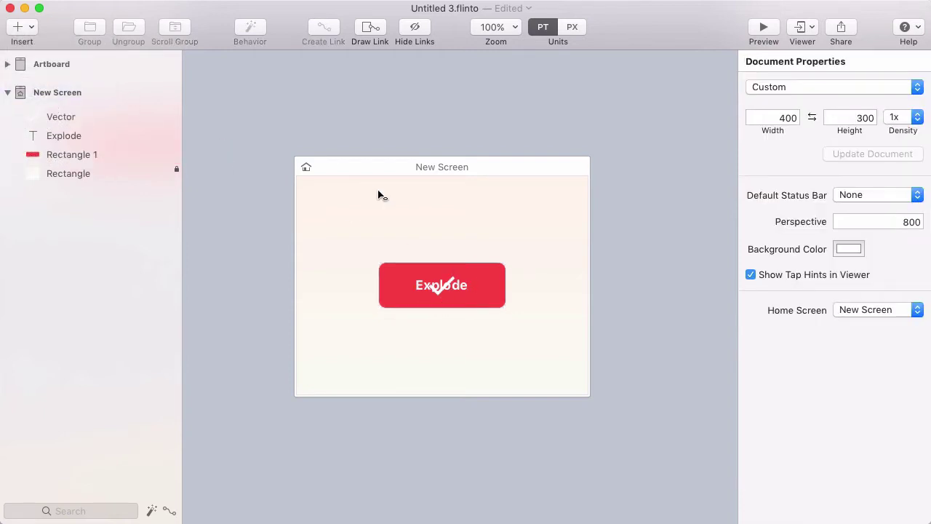
mouse_move(422, 211)
left_mouse_down()
mouse_move(463, 252)
mouse_move(448, 230)
mouse_move(443, 287)
mouse_move(460, 268)
left_mouse_up()
left_click(503, 293)
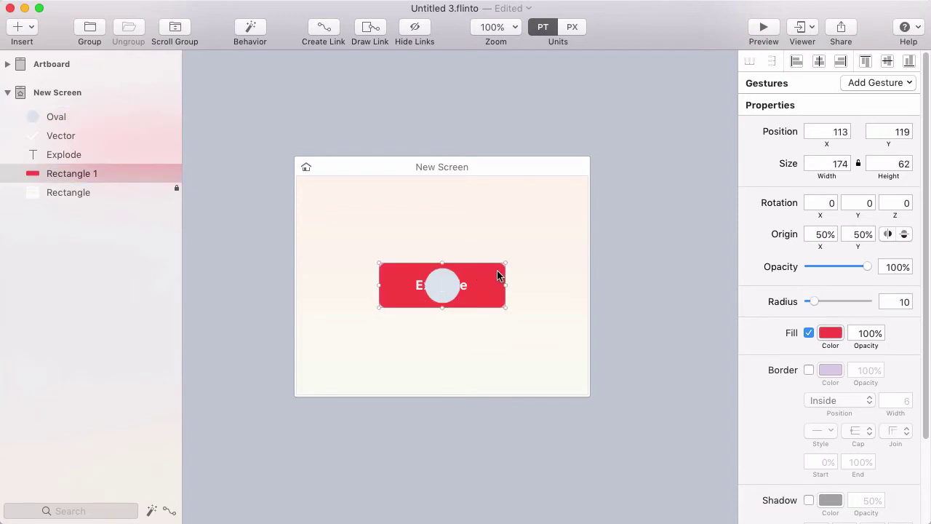
left_click(440, 284)
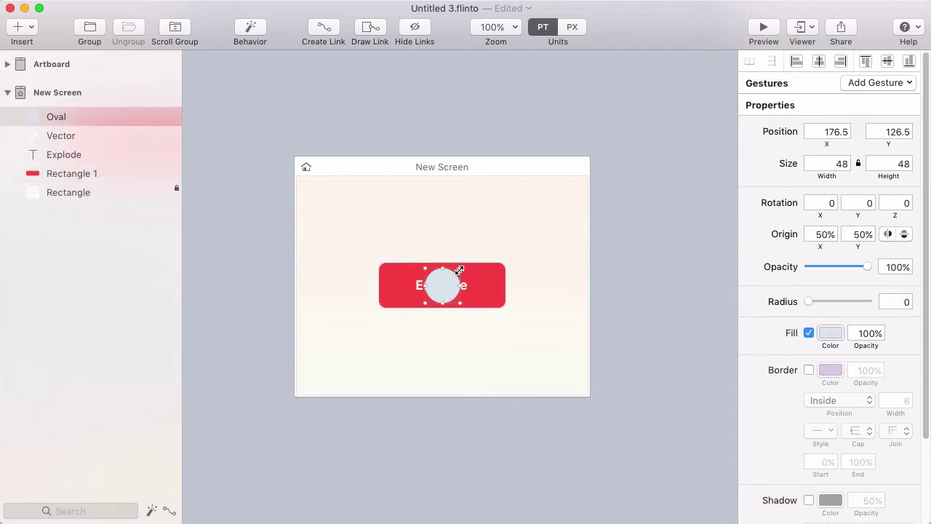
left_click_drag(460, 268, 458, 271)
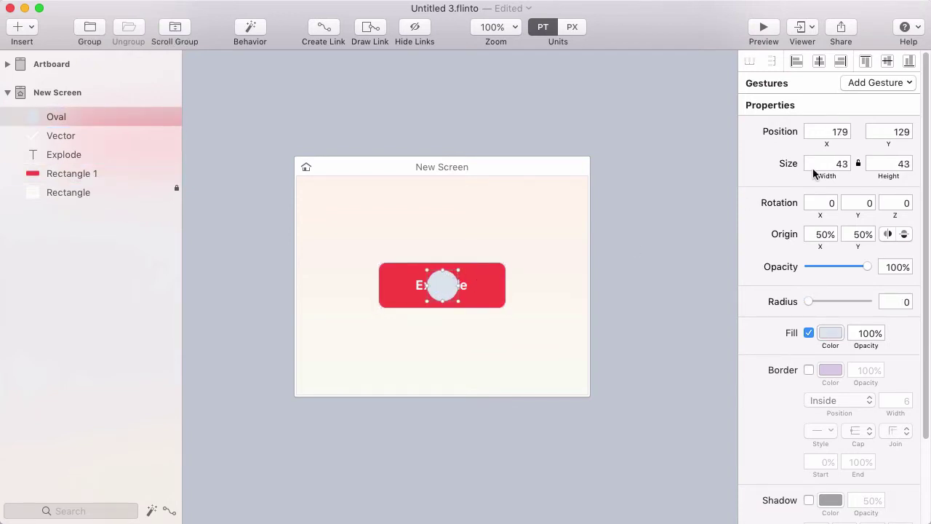
left_click(706, 208)
left_click(460, 231)
left_click(440, 284)
Give the circle no fill, a white 4-pt border, and border start at 100%
left_click(808, 332)
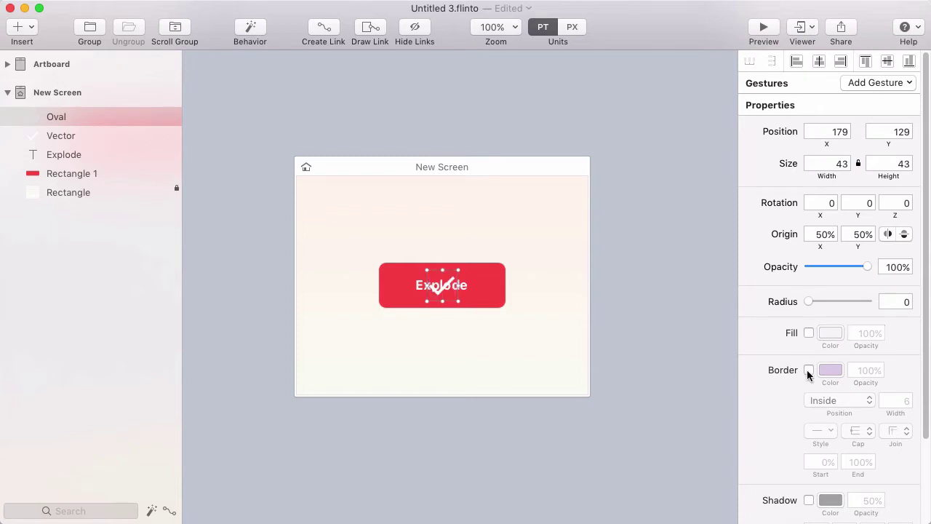
left_click(807, 369)
left_click(906, 400)
type("4")
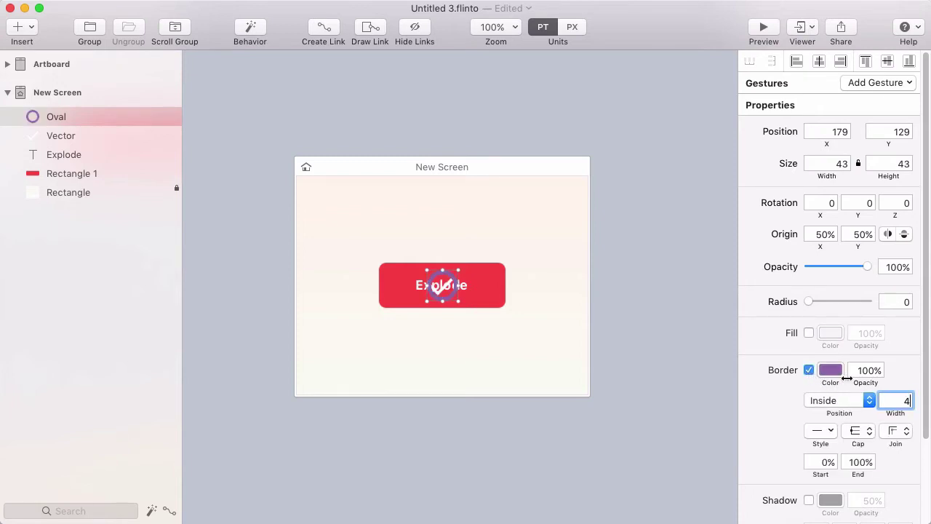
left_click(830, 370)
left_click_drag(806, 446, 672, 387)
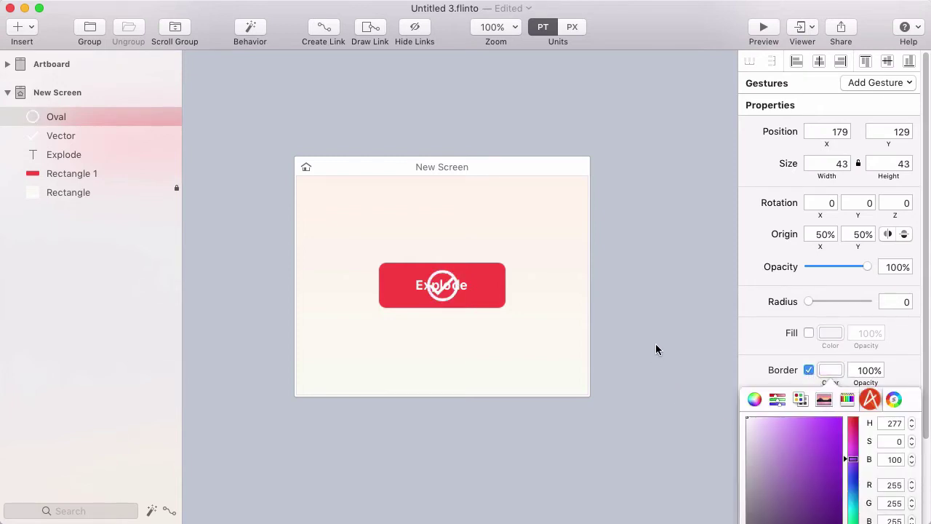
left_click(743, 363)
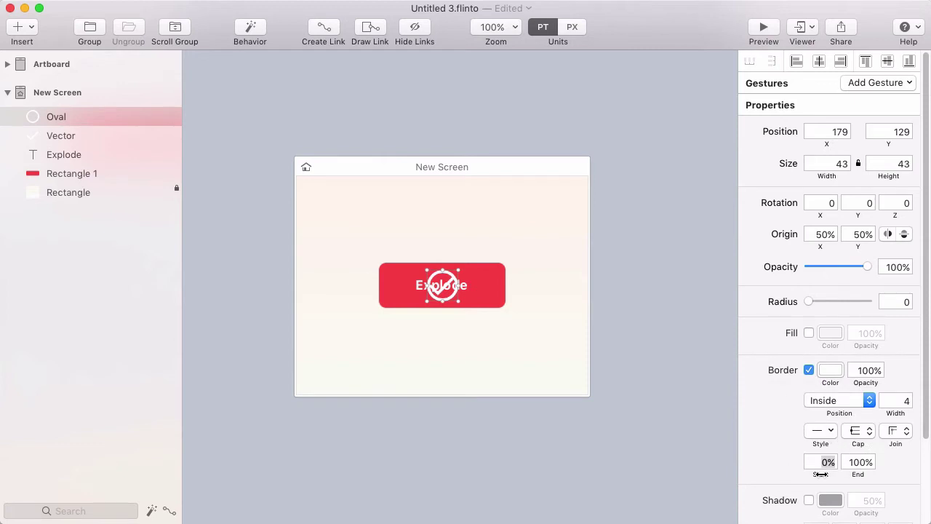
left_click_drag(819, 475, 915, 465)
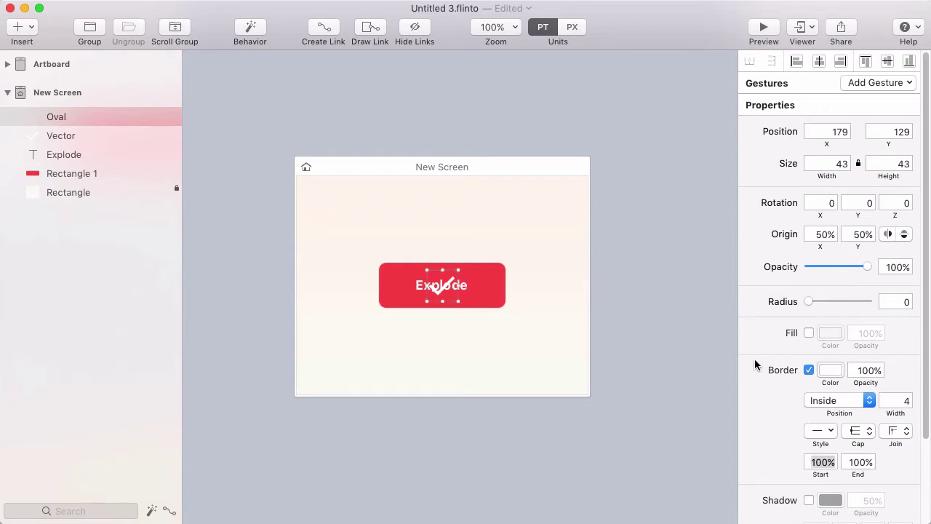
left_click(551, 295)
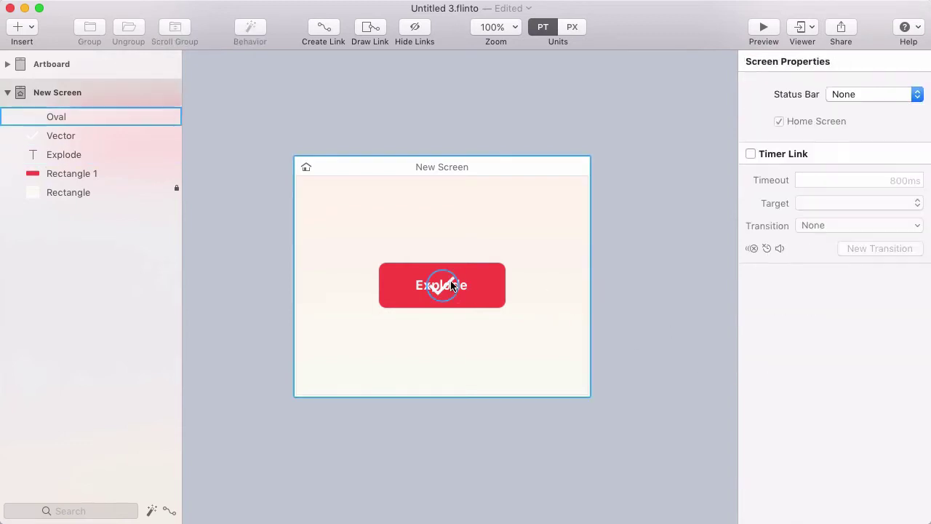
Set the checkmark's opacity to 0%
left_click(443, 285)
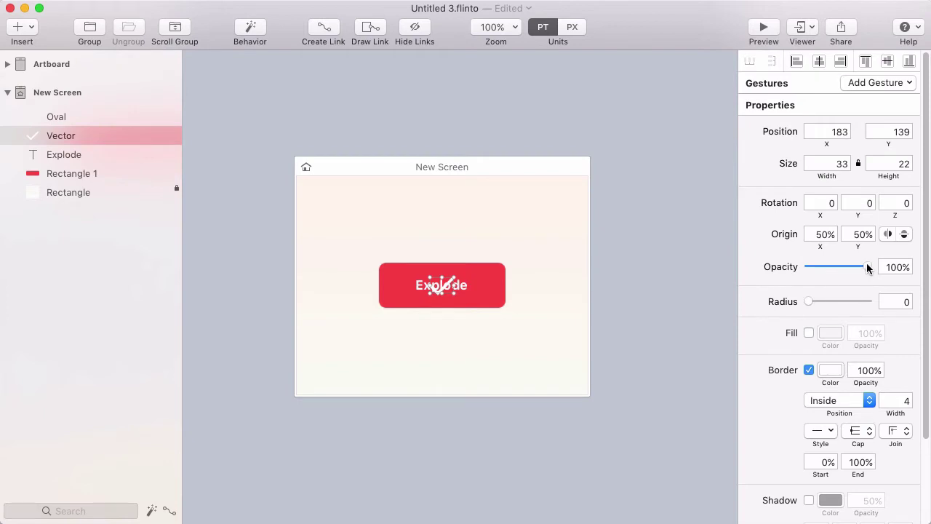
left_click_drag(868, 267, 769, 266)
left_click(547, 233)
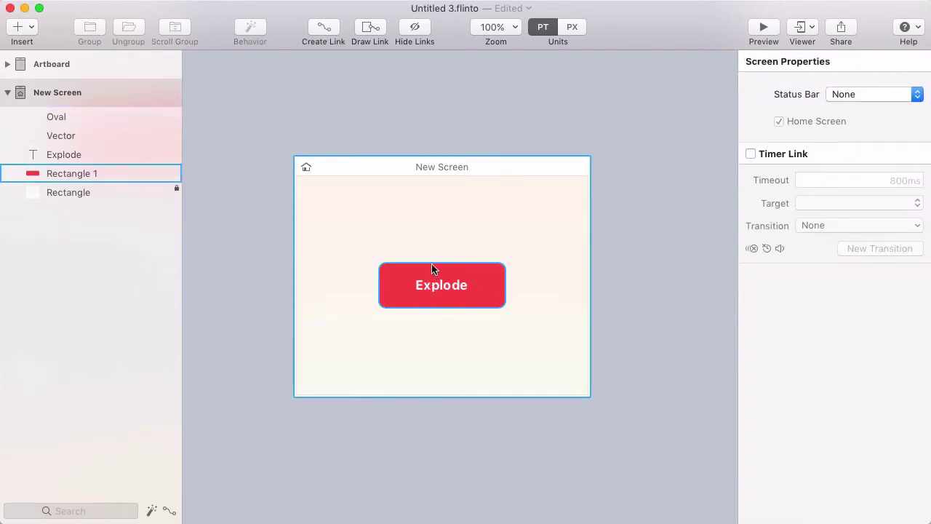
Marquee-select all four button layers together
left_click_drag(390, 239, 501, 332)
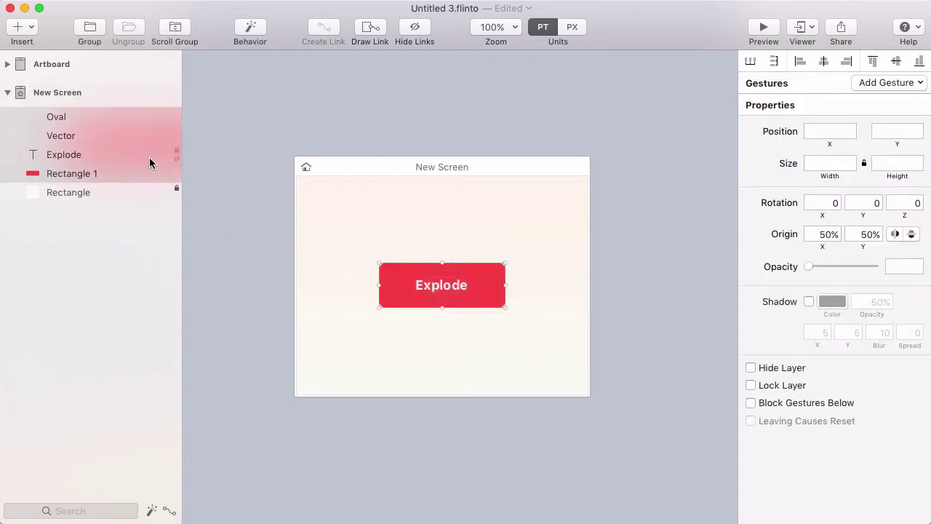
left_click(75, 100)
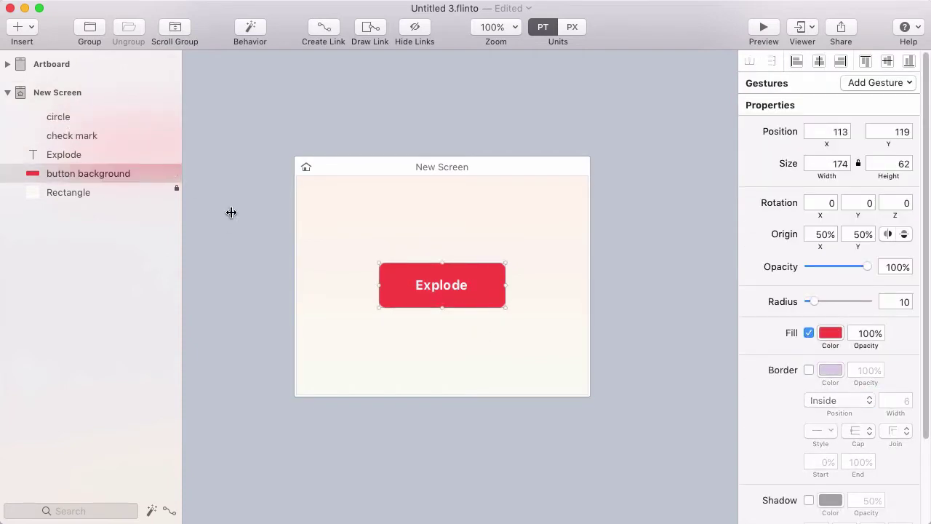
left_click(350, 231)
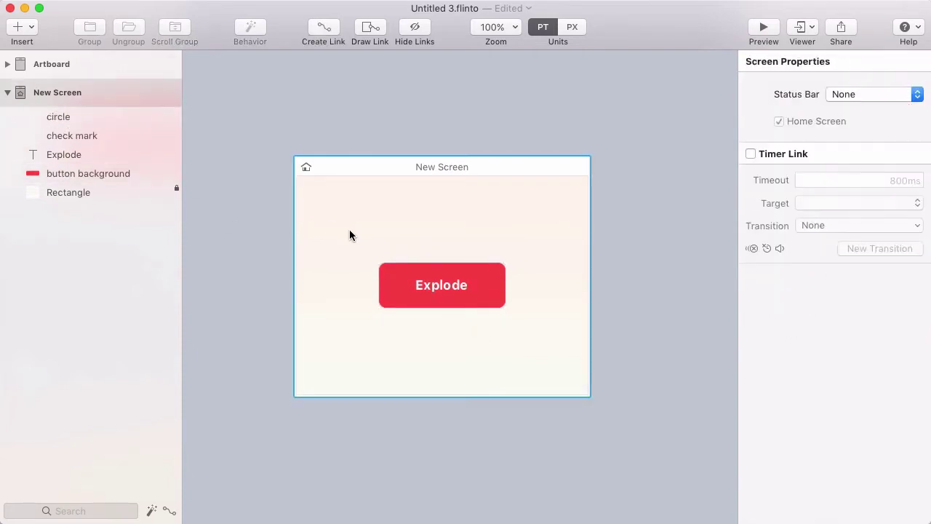
left_click_drag(358, 243, 537, 341)
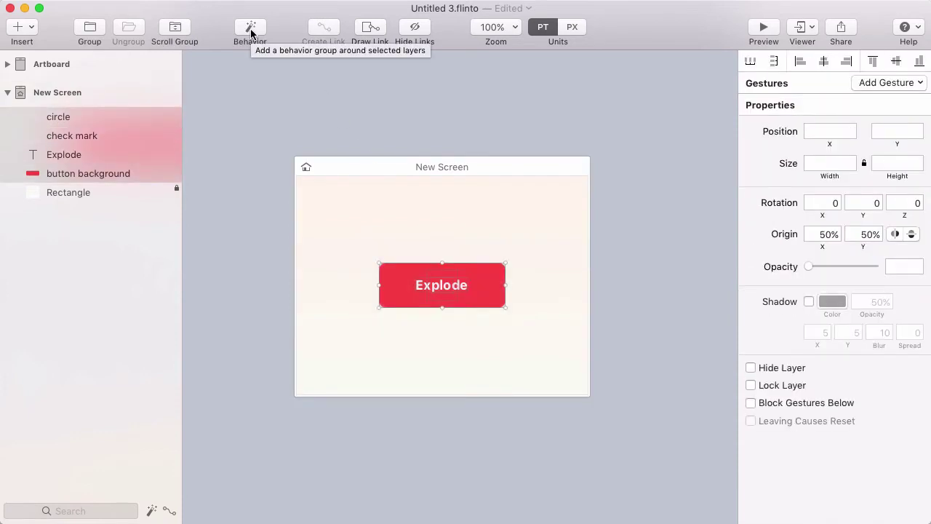
Wrap the button layers in a behavior and add a second state, New State
left_click(251, 32)
left_click(399, 307)
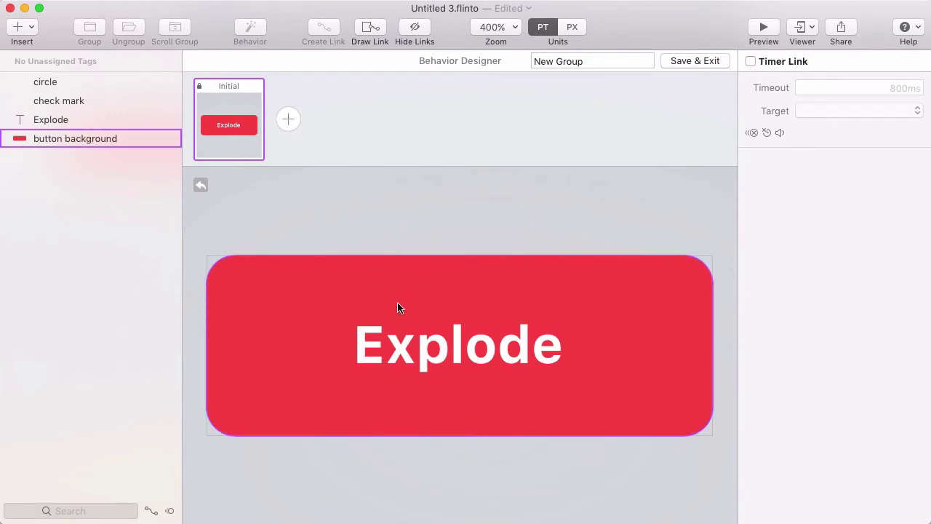
scroll(400, 307, "down", 1)
left_click(417, 201)
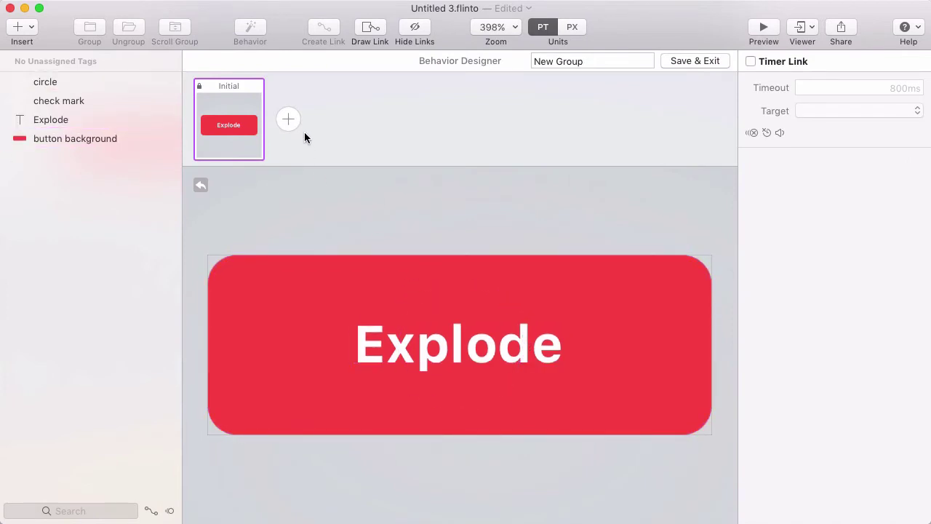
left_click(288, 118)
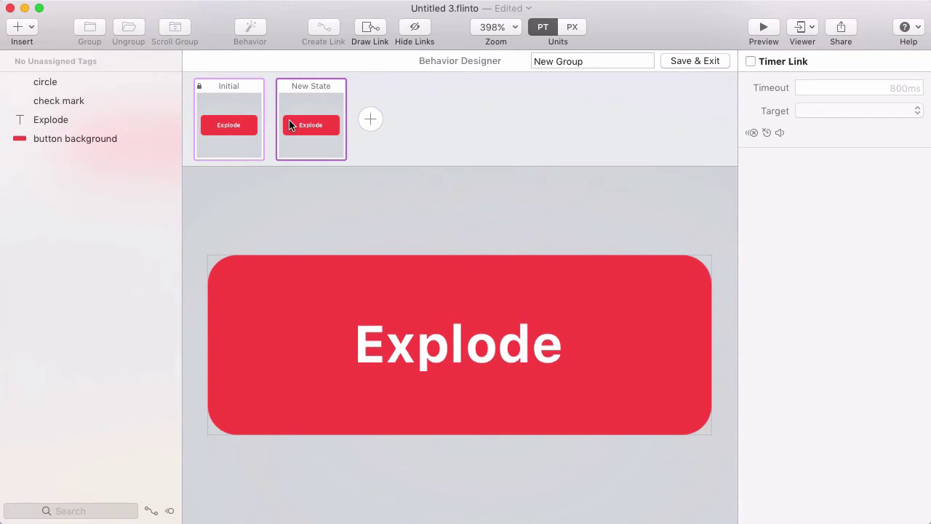
In New State, fade the Explode text to 0% and shrink the button background to about 47 × 44
left_click(278, 305)
left_click(425, 355)
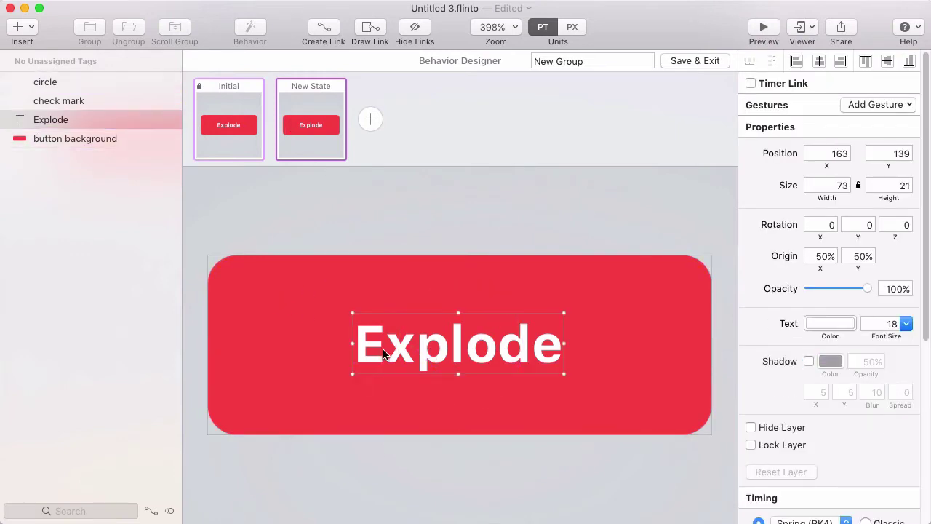
left_click_drag(866, 289, 769, 290)
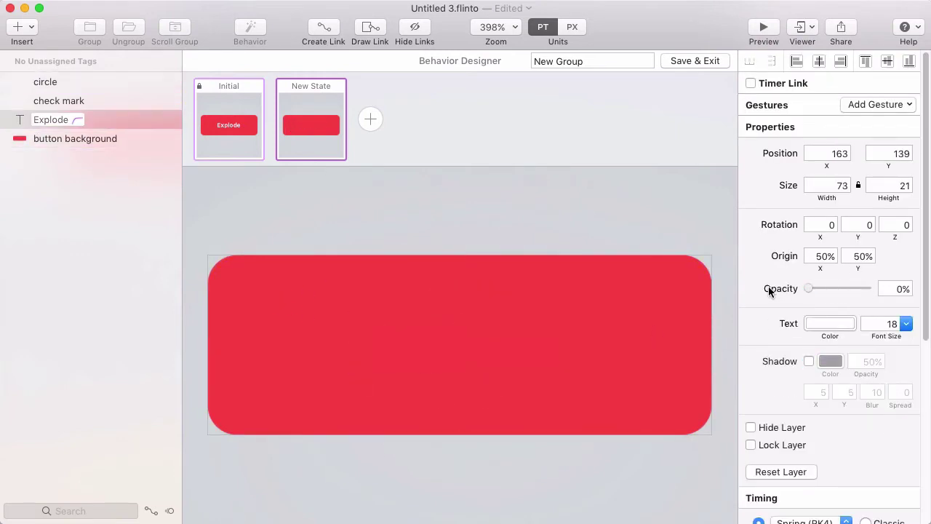
left_click(710, 256)
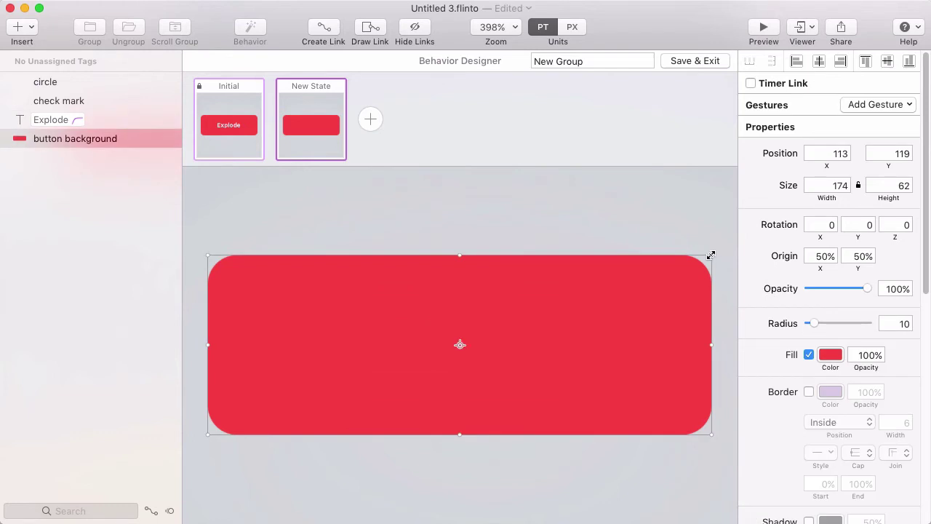
left_click_drag(711, 255, 528, 278)
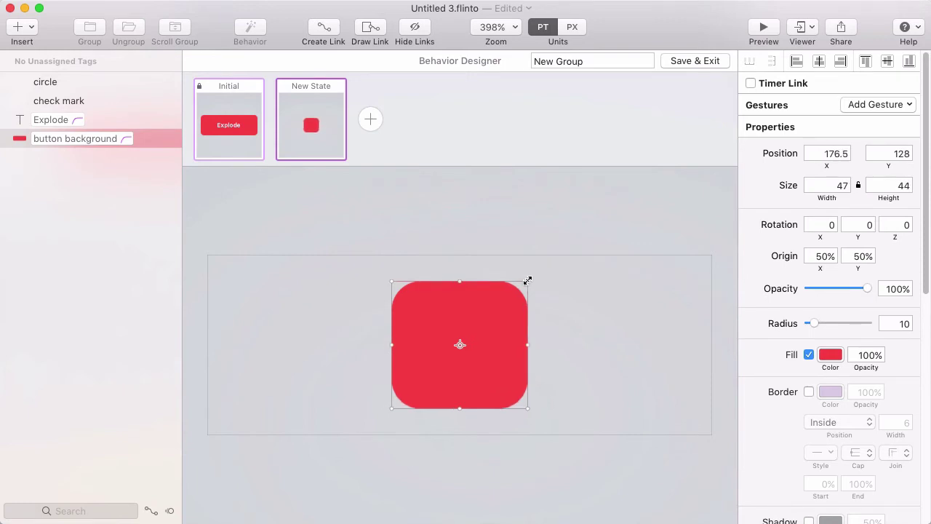
Resize the button background to 43 × 43 and round it with radius 49
left_click(52, 85)
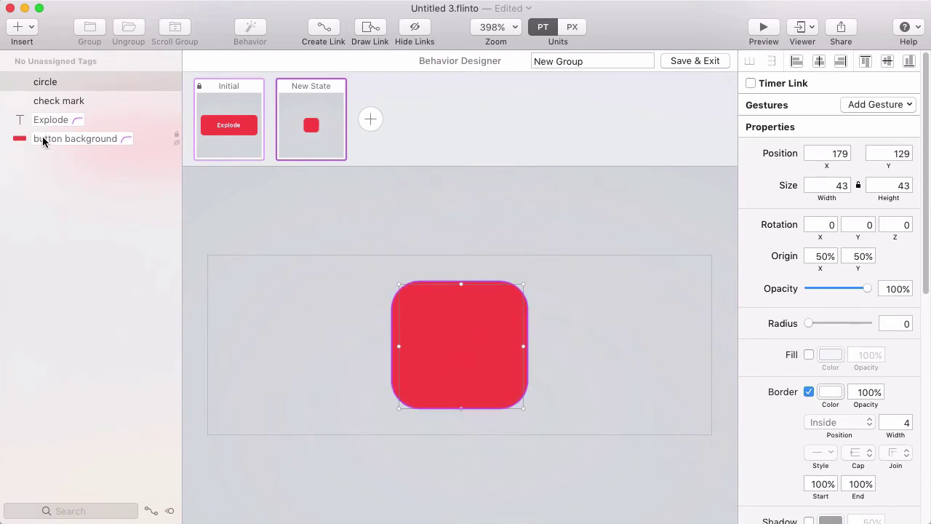
left_click(173, 139)
left_click_drag(528, 281, 520, 284)
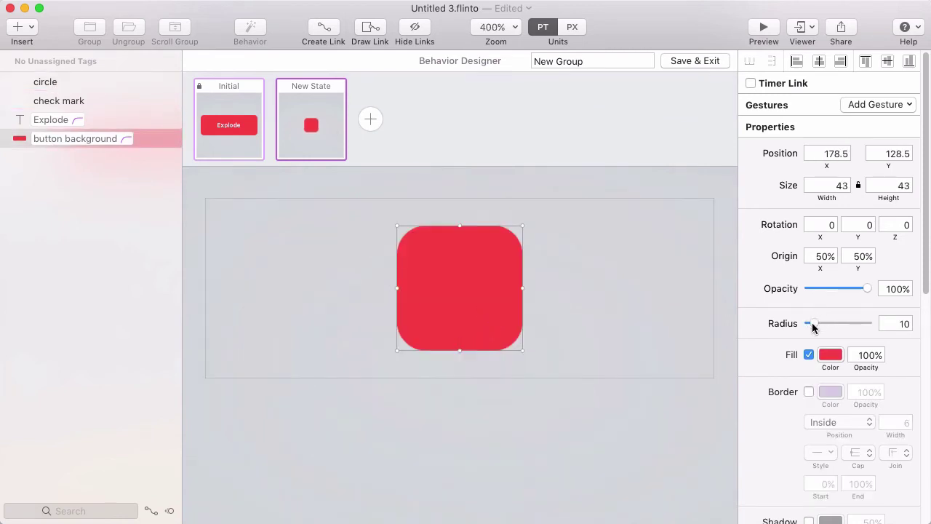
left_click_drag(812, 327, 826, 326)
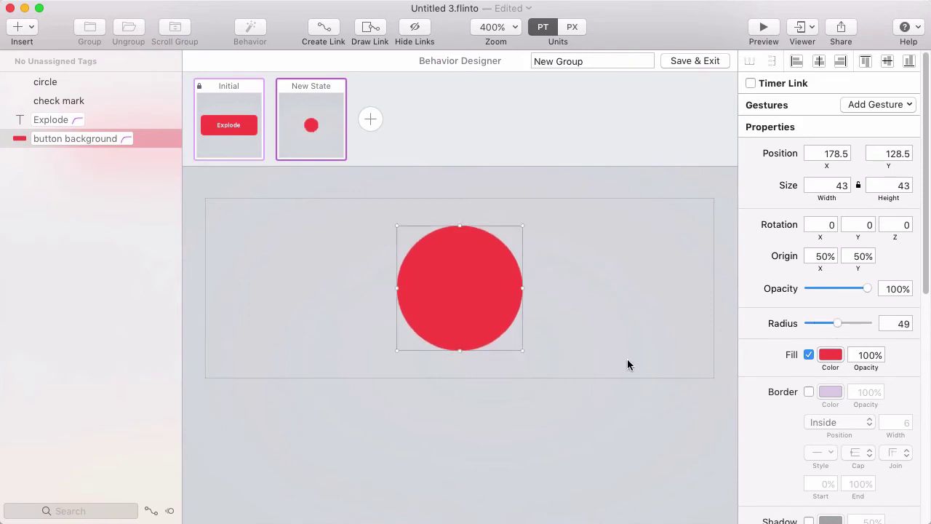
Fill the circle white and add a 4-pt near-white border
left_click(830, 355)
left_click_drag(753, 408, 731, 394)
left_click(740, 369)
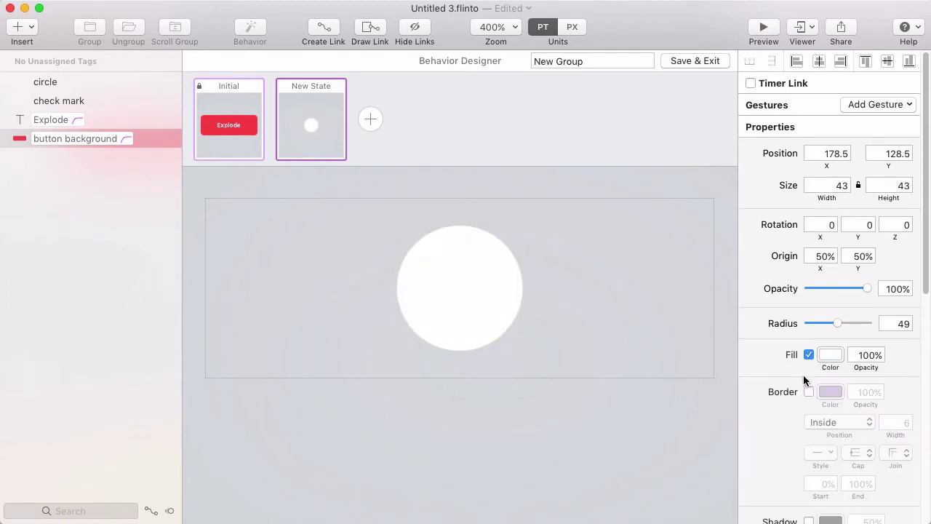
left_click(808, 390)
left_click(831, 392)
left_click_drag(781, 472, 731, 459)
left_click(732, 459)
left_click_drag(899, 423, 927, 424)
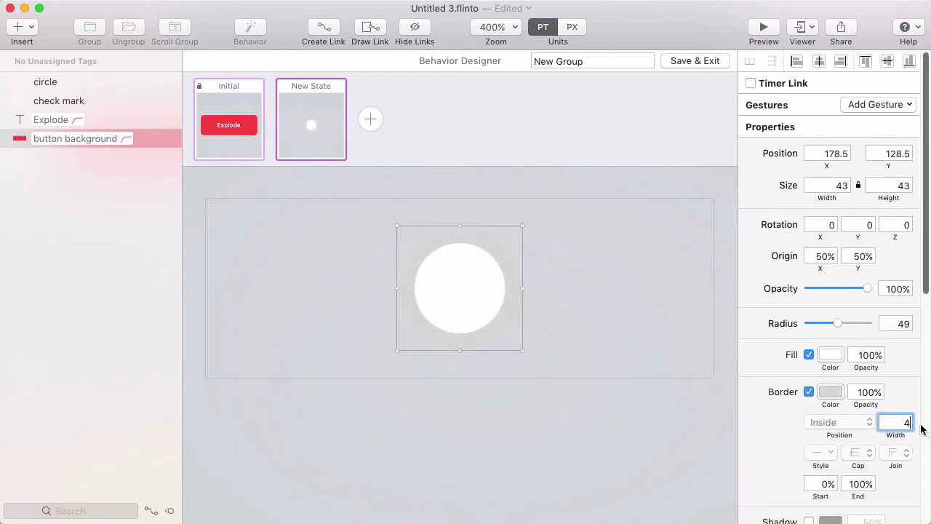
left_click(574, 234)
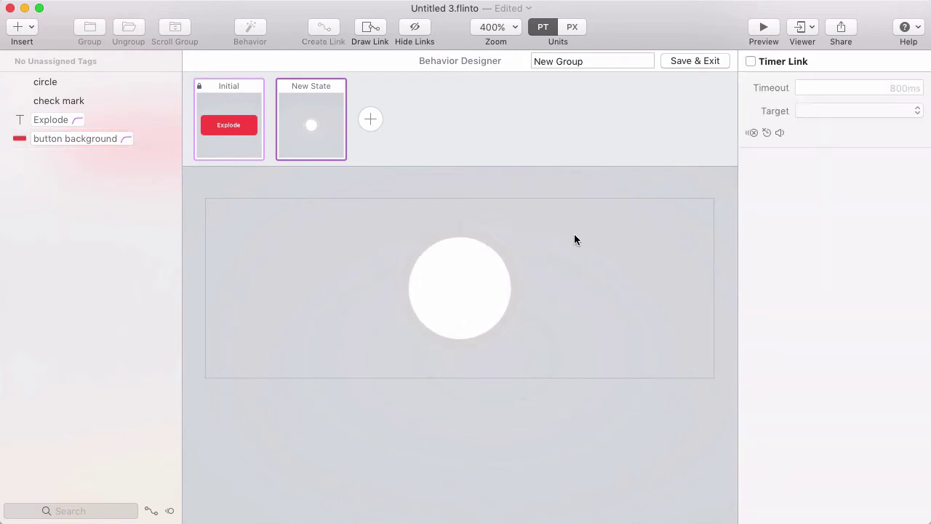
Add New State 1 with the circle's border start at 0%, then Save & Exit
left_click(370, 120)
left_click(48, 84)
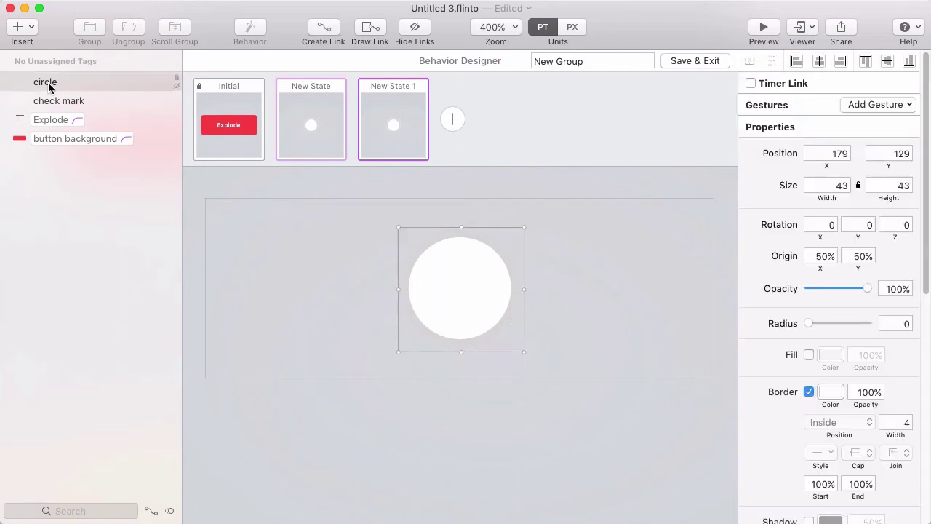
scroll(749, 360, "down", 2)
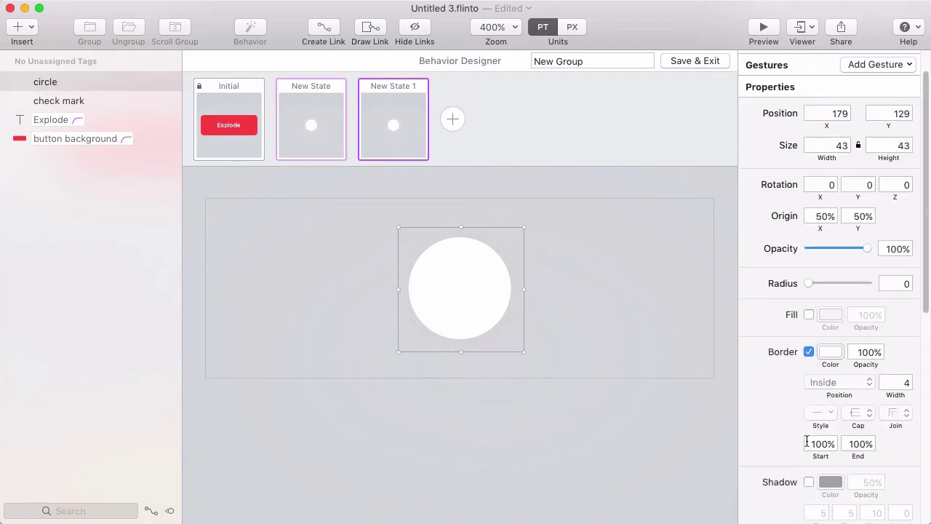
left_click_drag(819, 455, 735, 468)
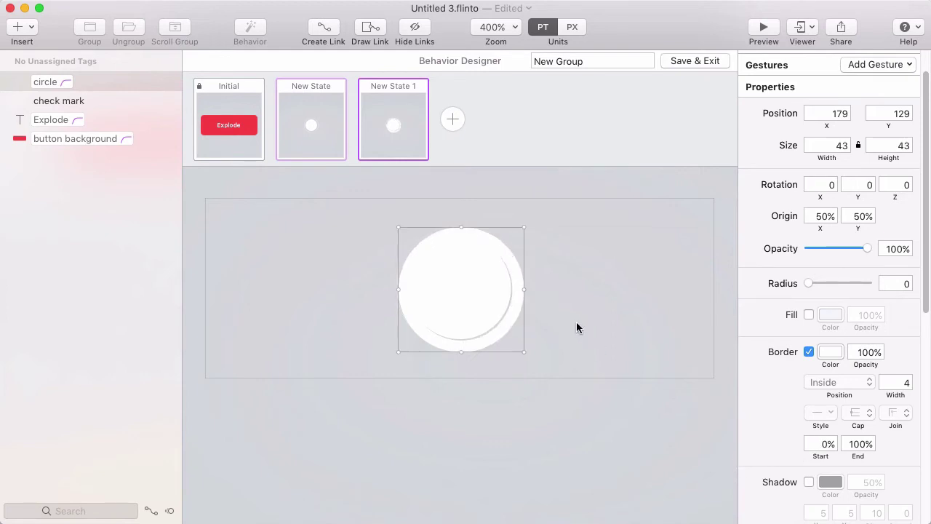
left_click(692, 62)
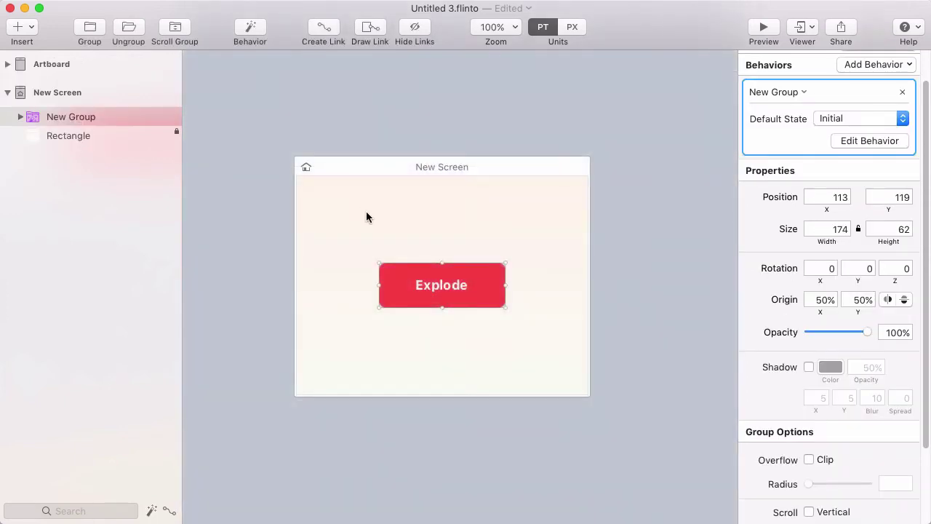
left_click(155, 183)
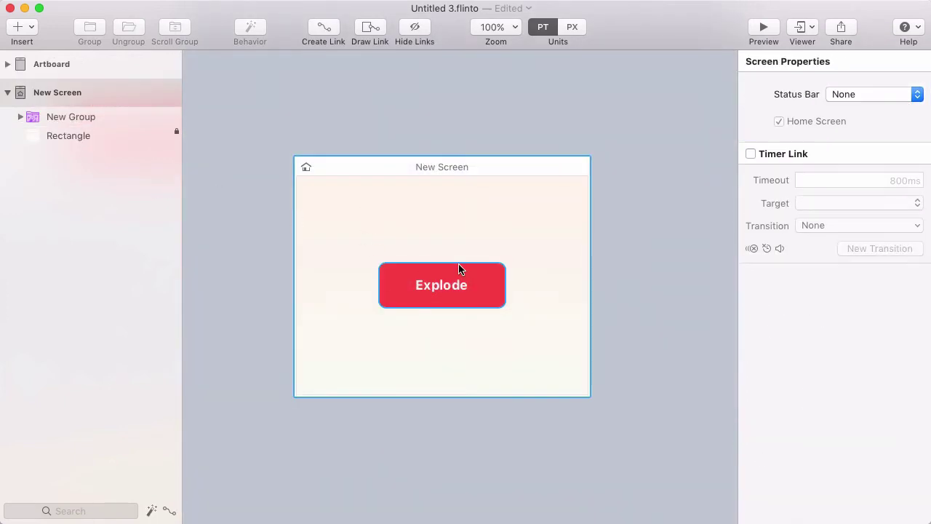
Give the circle's border the Explode button's red with the eyedropper, then select New Group
left_click(443, 276)
left_click(441, 275)
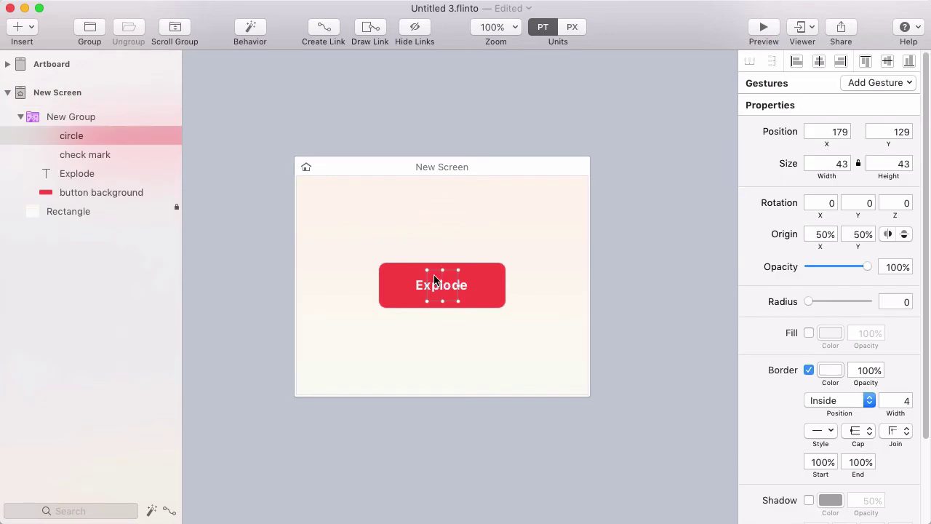
left_click(830, 371)
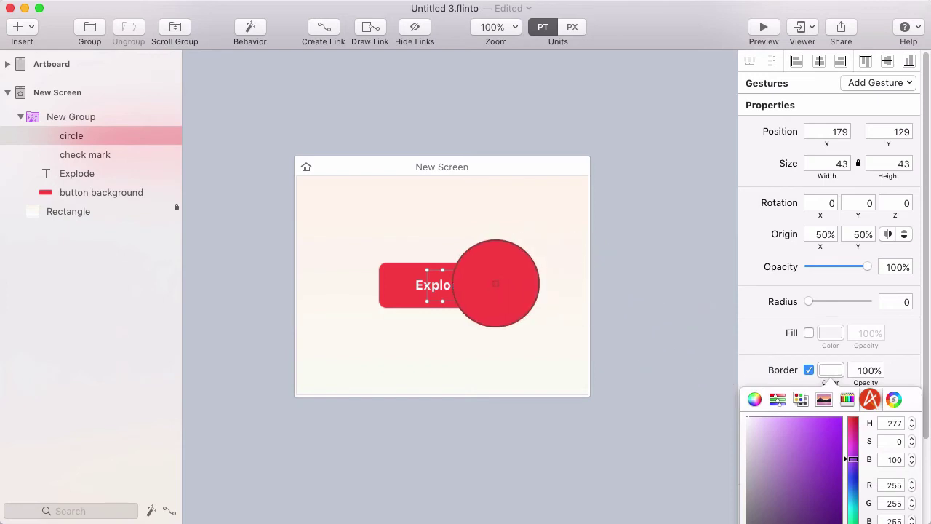
left_click(494, 287)
left_click(428, 280)
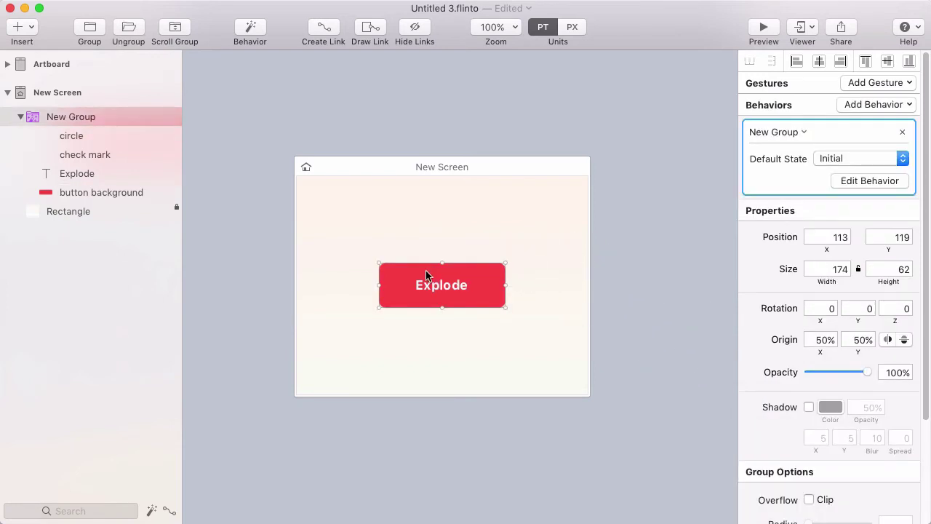
Open the group's states and preview the transitions between Initial, New State and New State 1
left_click(260, 29)
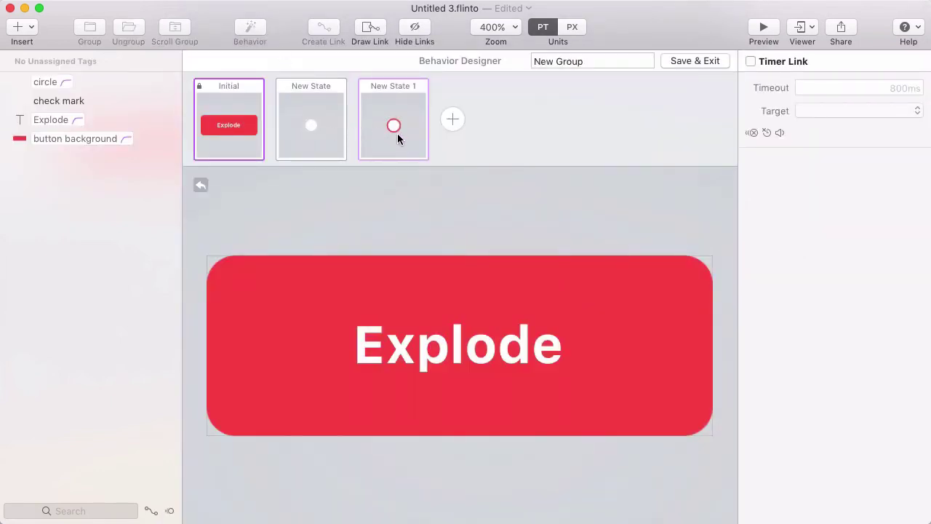
left_click(393, 122)
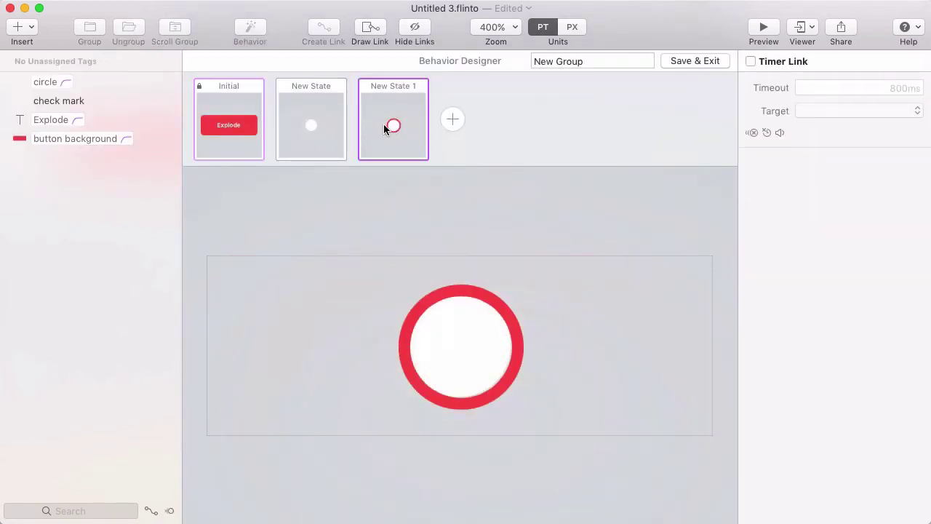
left_click(309, 126)
left_click(387, 126)
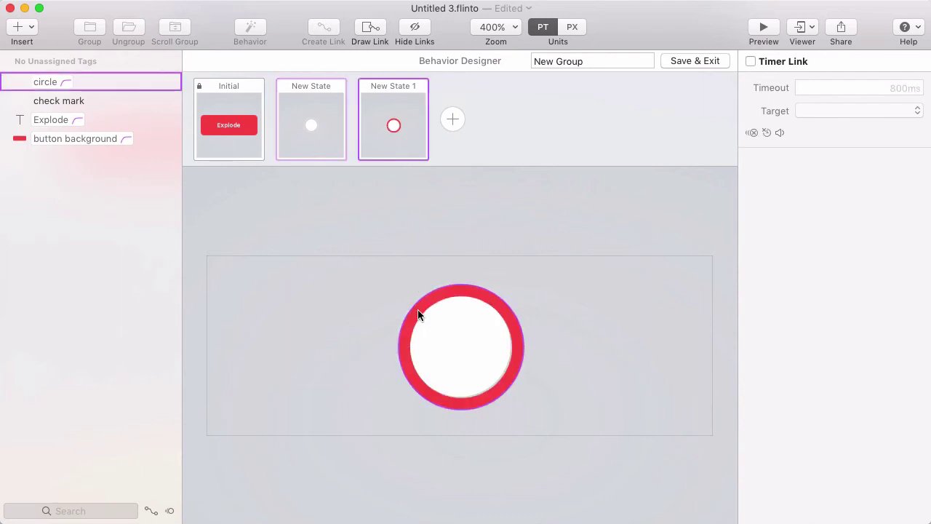
left_click(318, 127)
left_click(232, 130)
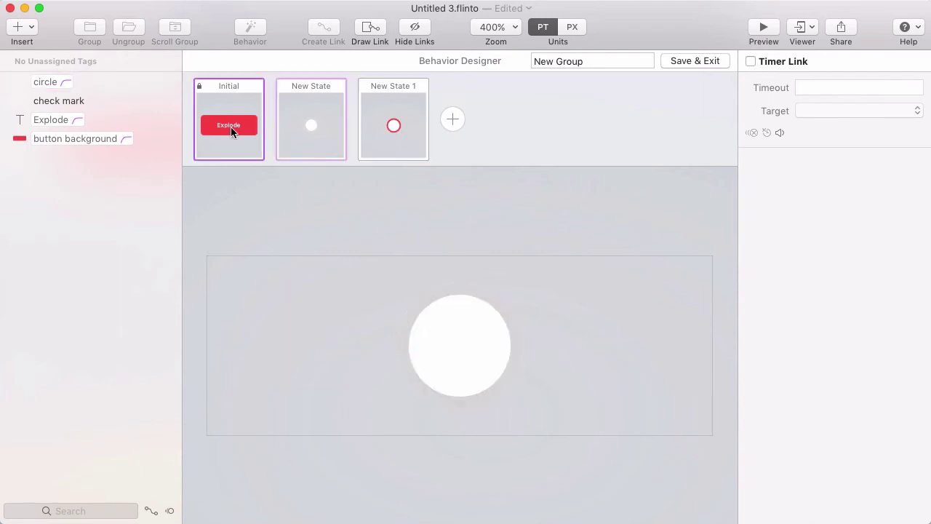
left_click(299, 124)
left_click(243, 128)
left_click(345, 132)
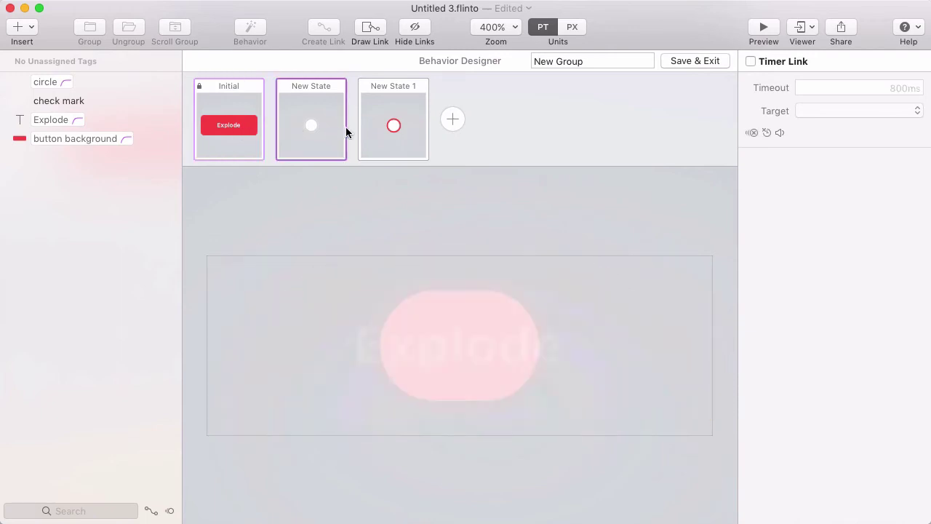
left_click(394, 130)
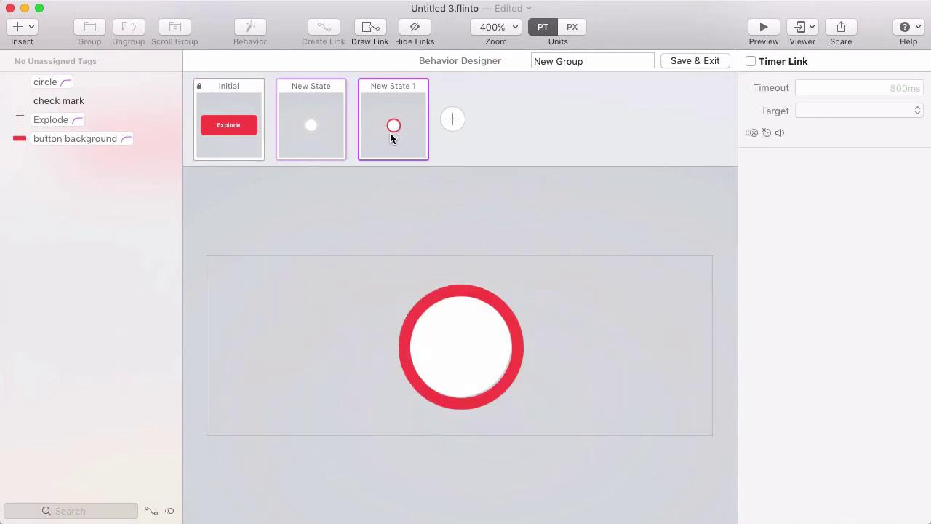
Set the ringed circle's transition to Classic timing with an 825 ms duration
left_click(429, 303)
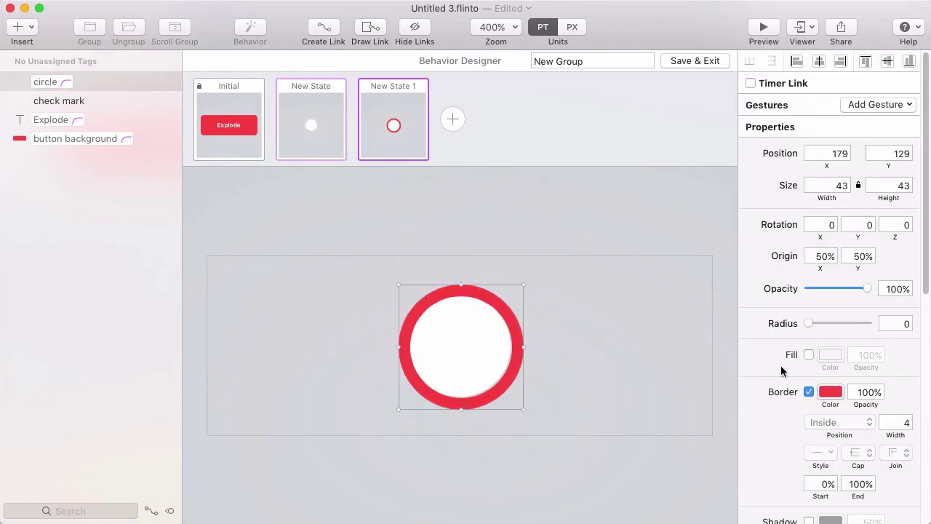
scroll(805, 398, "down", 2)
scroll(805, 398, "down", 3)
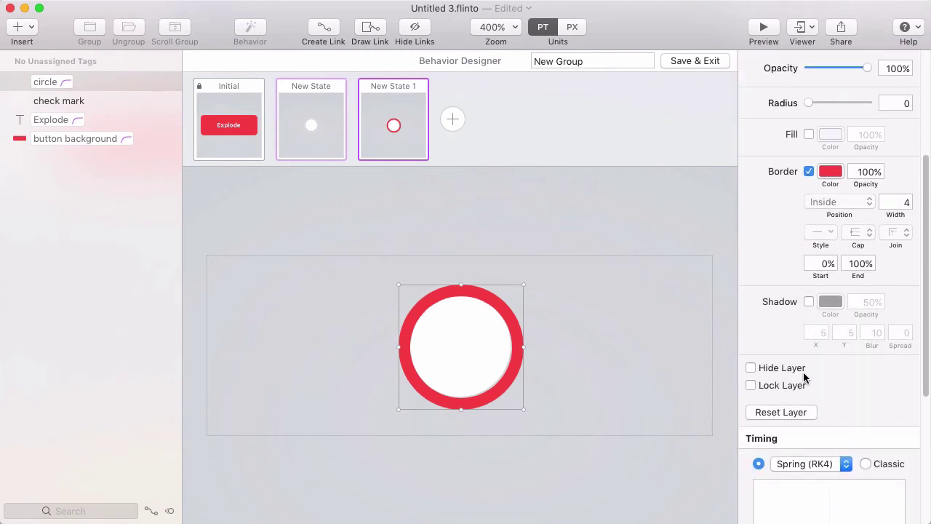
scroll(805, 377, "down", 5)
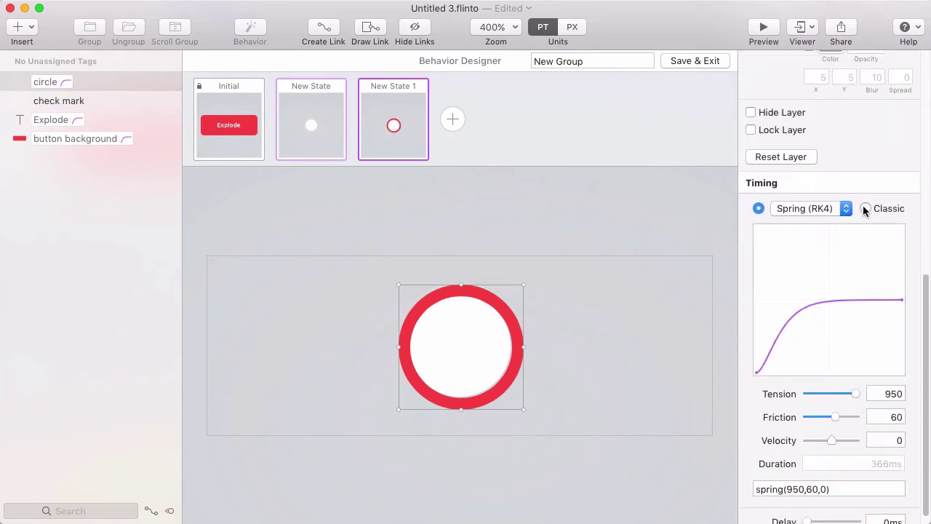
left_click(865, 209)
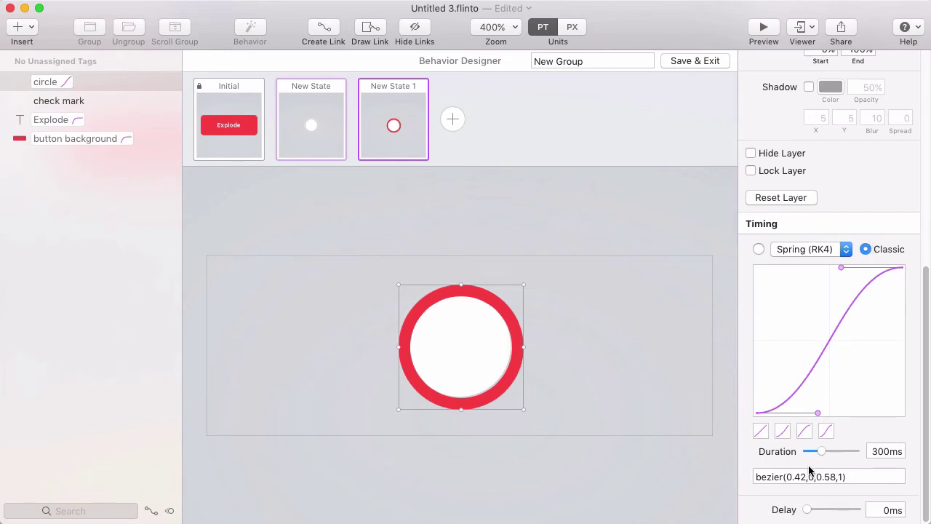
left_click_drag(829, 452, 846, 452)
Set the white circle's Y position to 129 in New State, then return to New State 1
left_click(324, 131)
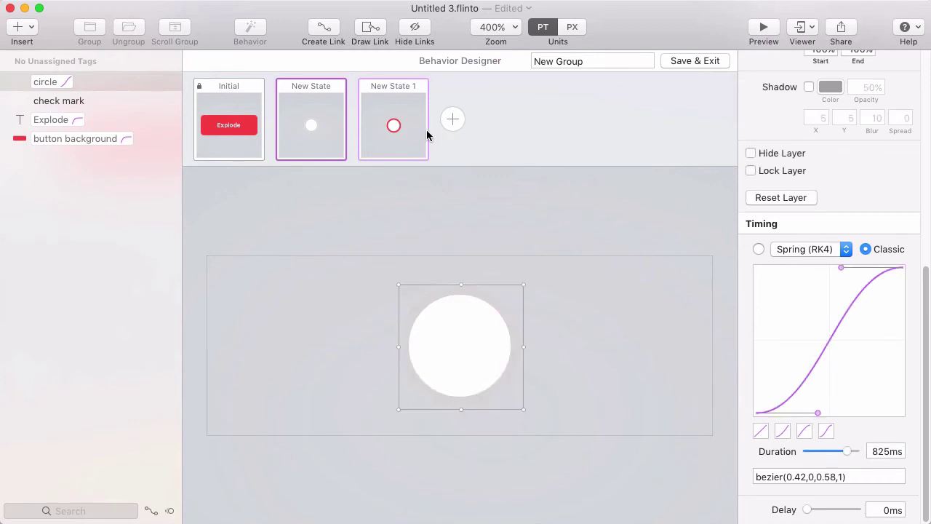
left_click(388, 115)
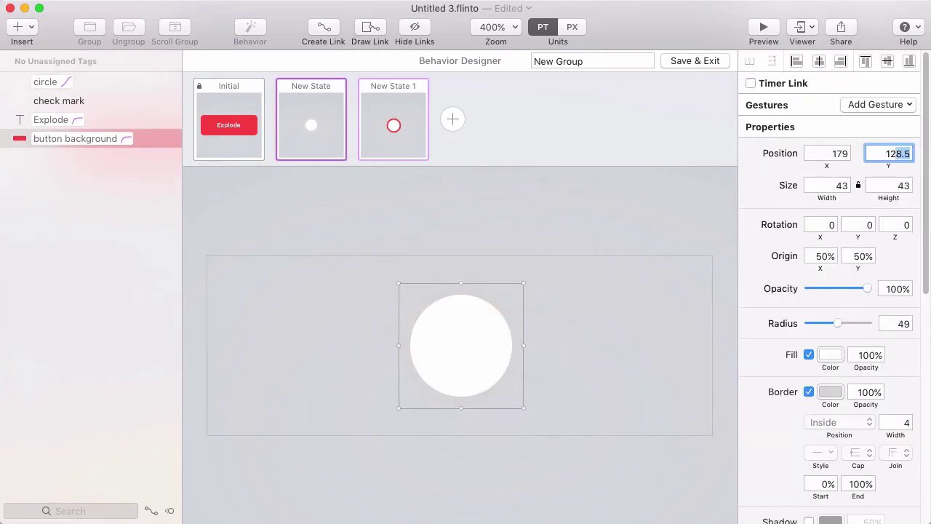
type("129")
key("Tab")
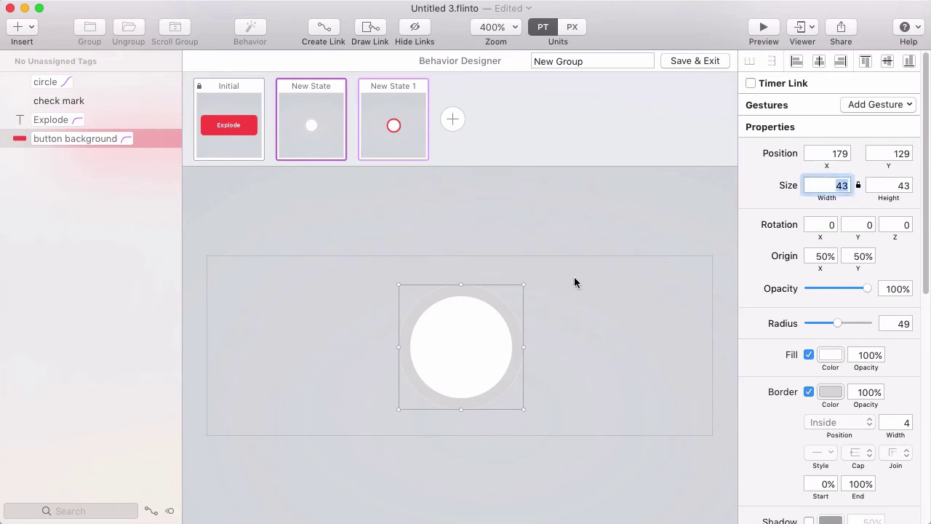
left_click(538, 247)
left_click(420, 139)
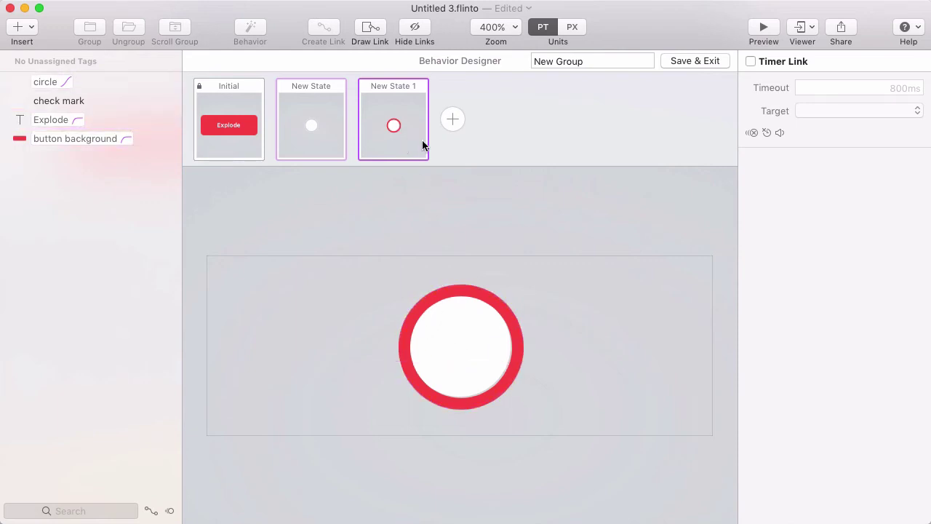
Add New State 2 and fade the red ring circle to 0% opacity
left_click(451, 119)
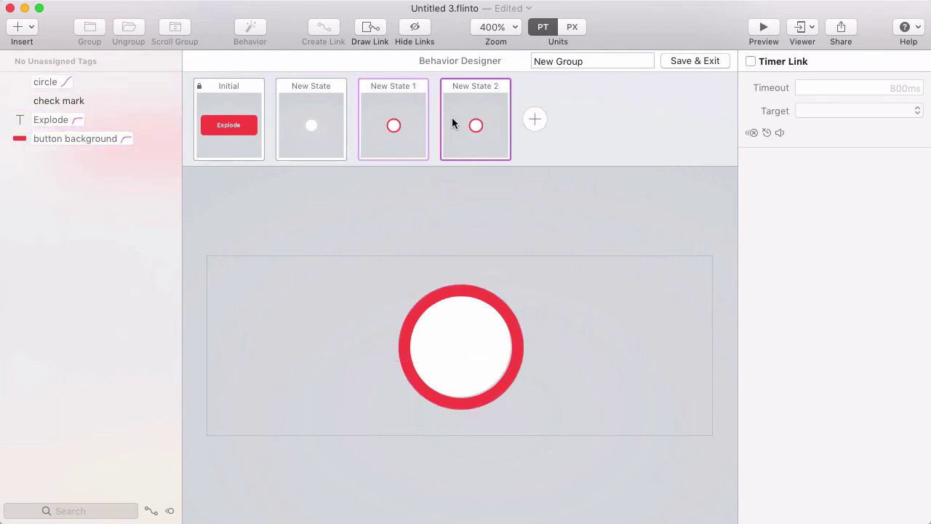
left_click(450, 293)
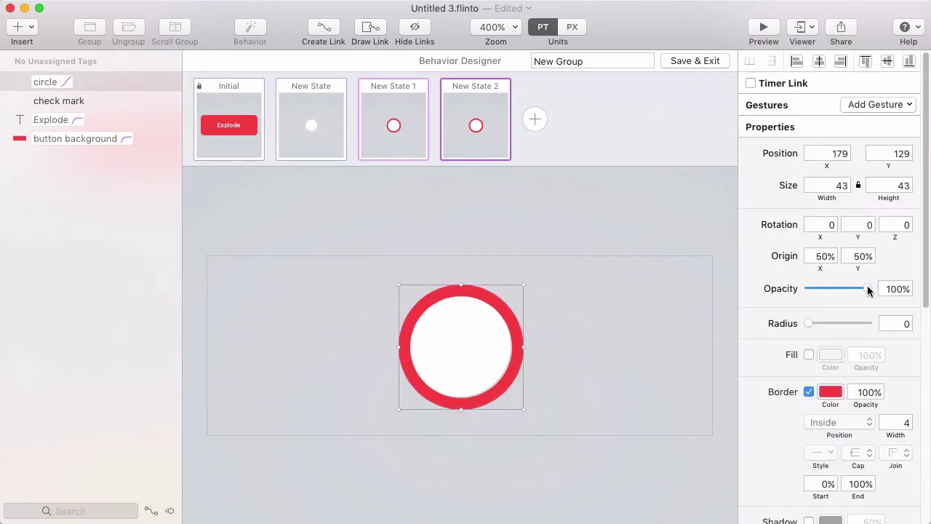
left_click_drag(866, 289, 718, 281)
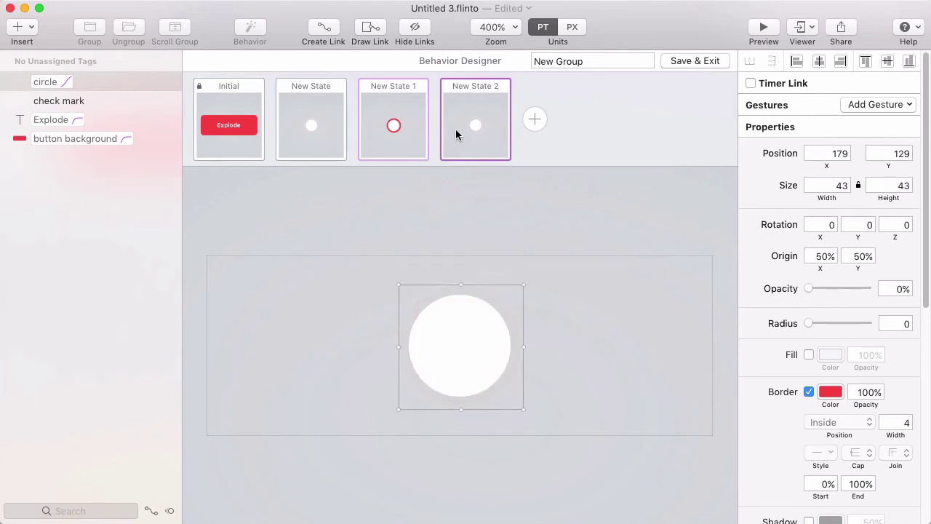
Reset the button background layer to its original red rectangle
left_click(41, 138)
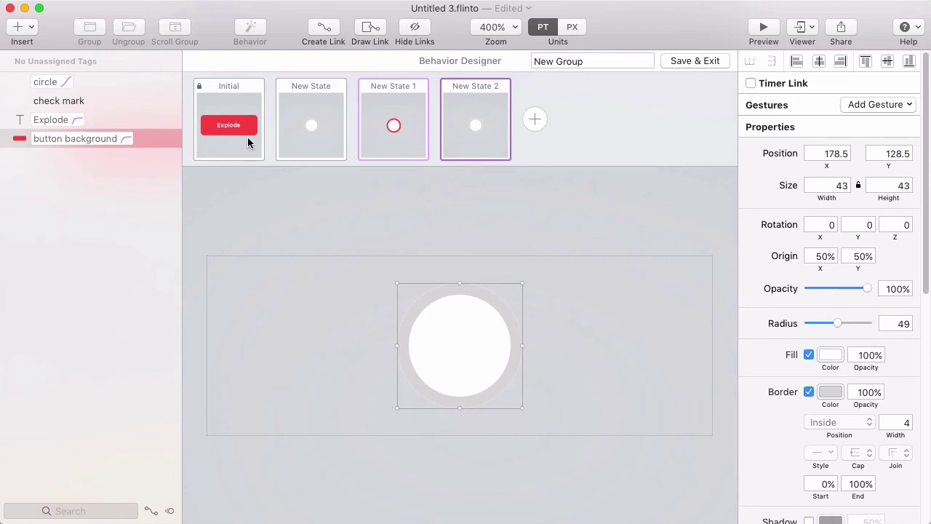
right_click(19, 139)
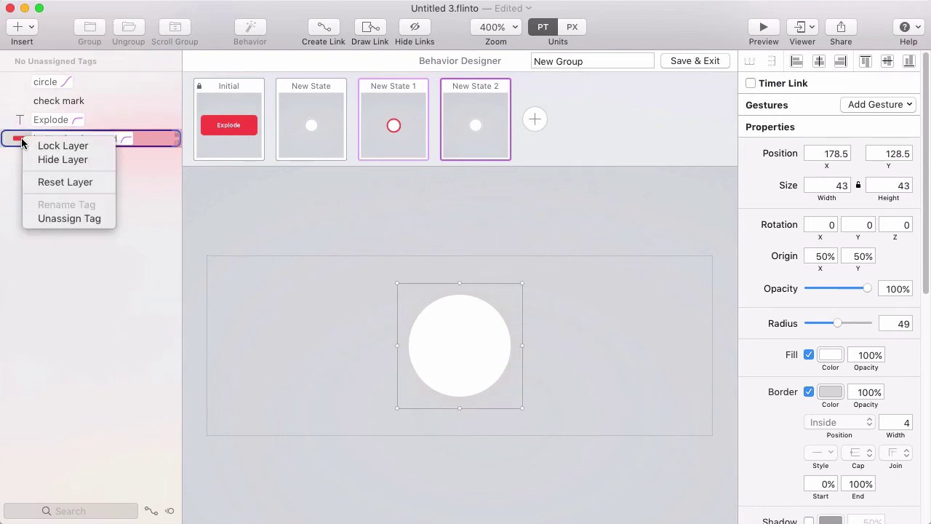
left_click(73, 186)
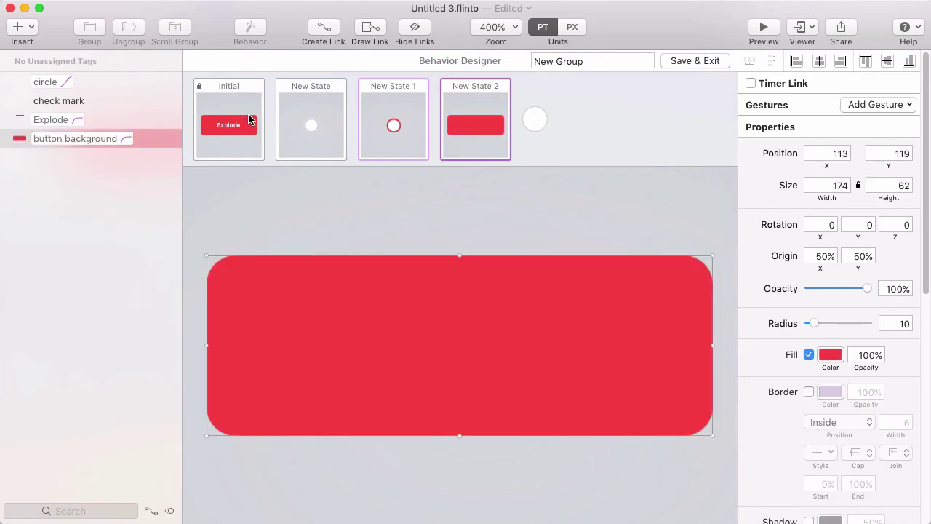
Raise the check mark's opacity to 100% and compare New State 2 with Initial
key("Escape")
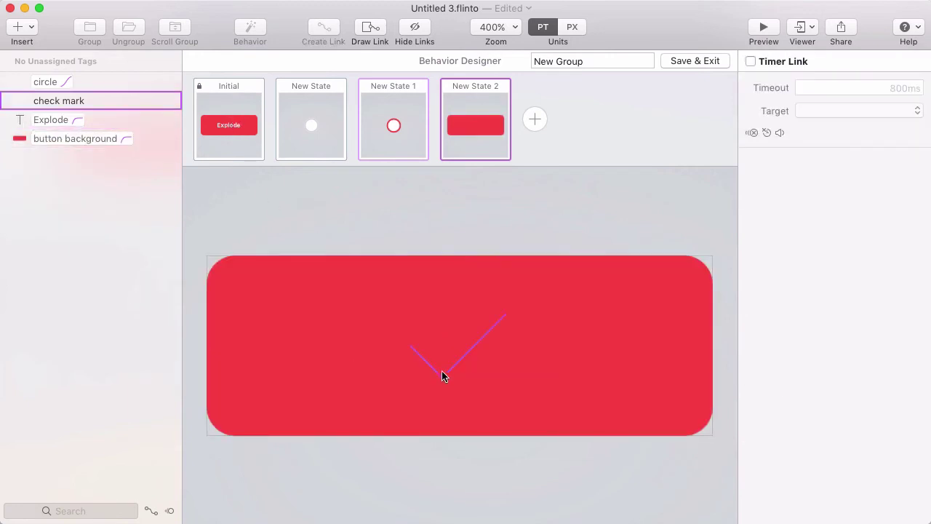
left_click(447, 382)
left_click_drag(812, 284, 870, 289)
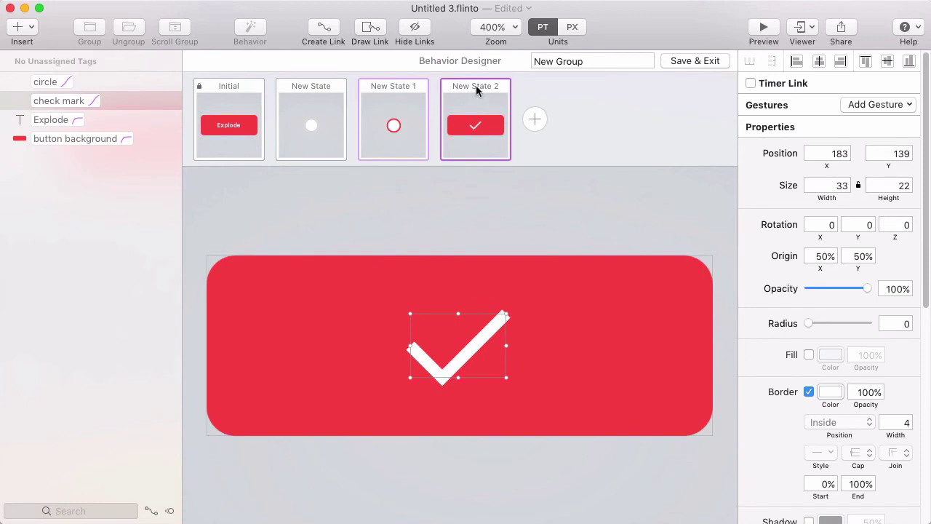
left_click(218, 119)
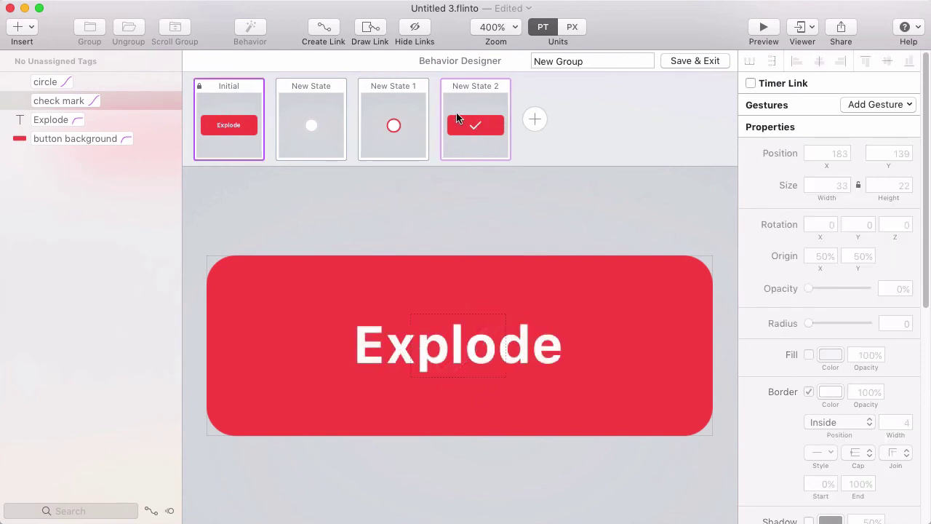
left_click(488, 125)
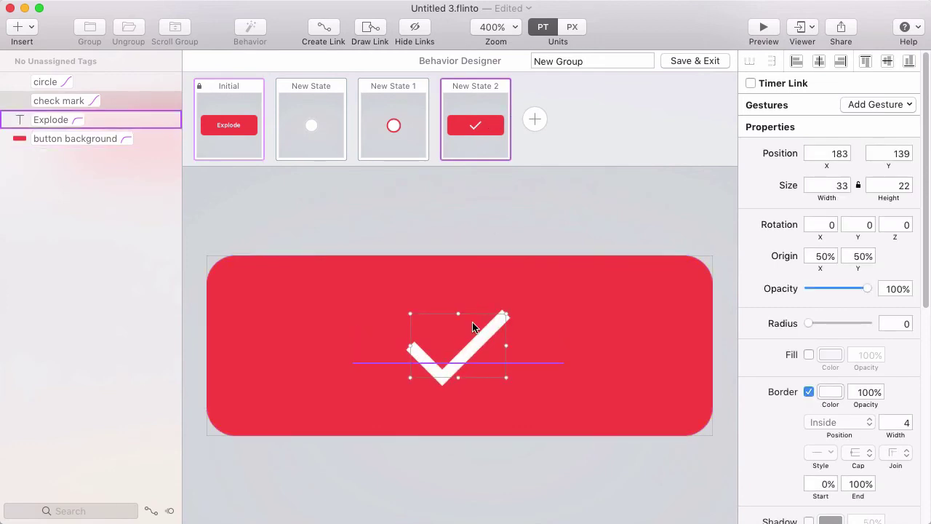
left_click(217, 119)
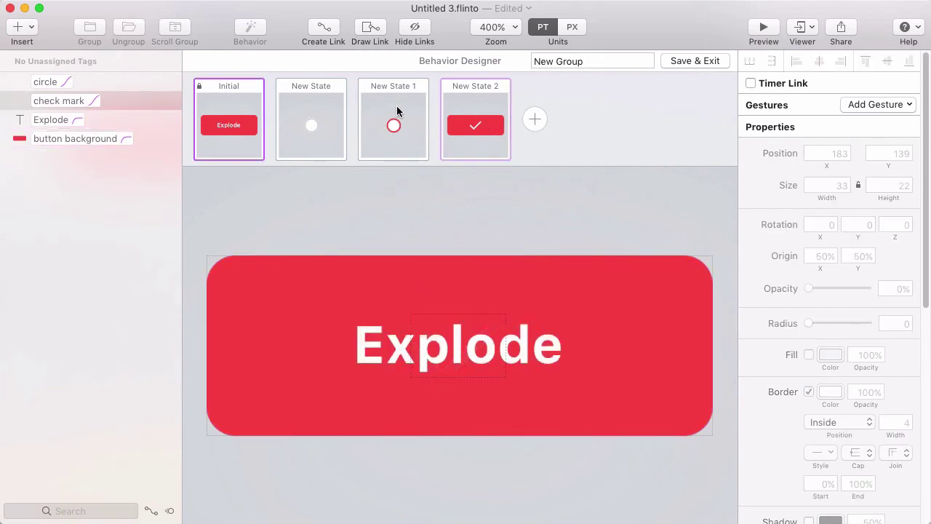
left_click(480, 263)
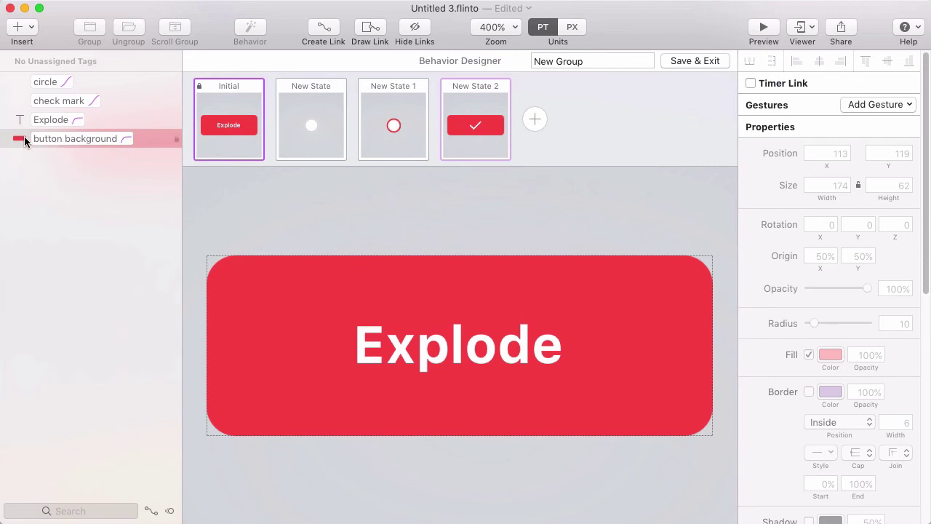
Copy the background's spring(950,60,0) timing and paste it over the check mark's bezier timing
scroll(844, 355, "down", 10)
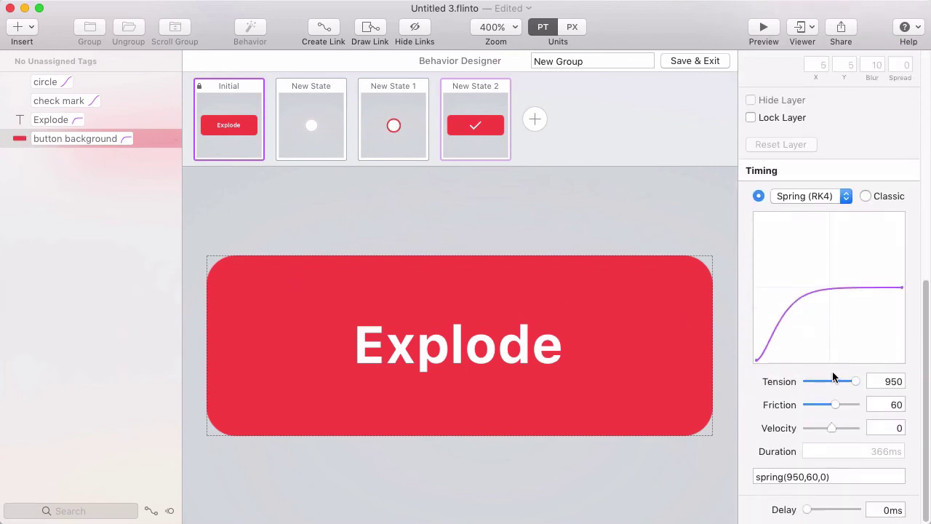
left_click(834, 476)
left_click_drag(826, 474, 745, 474)
key("super+c")
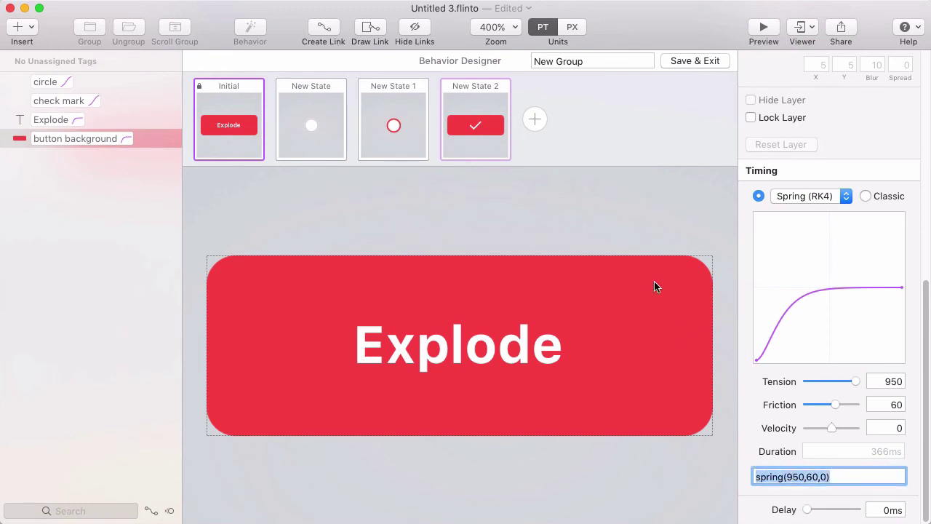
left_click(480, 121)
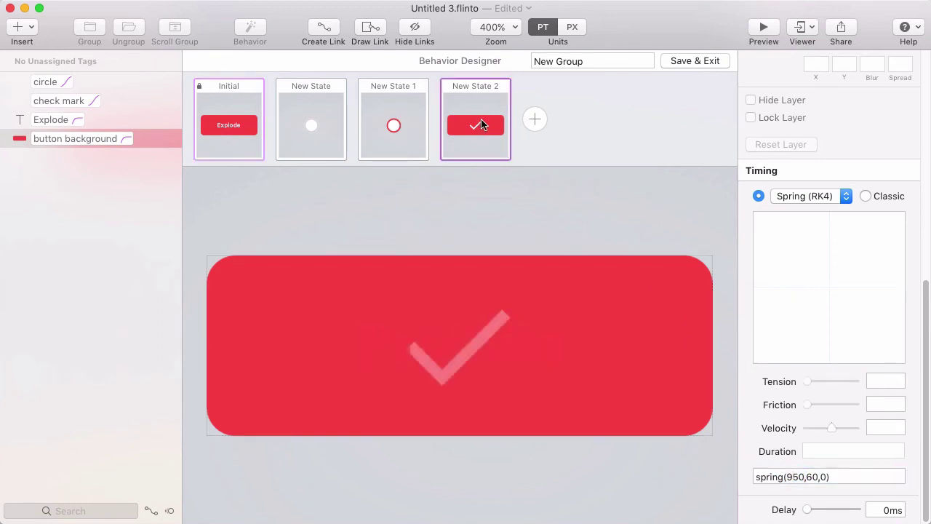
left_click(500, 325)
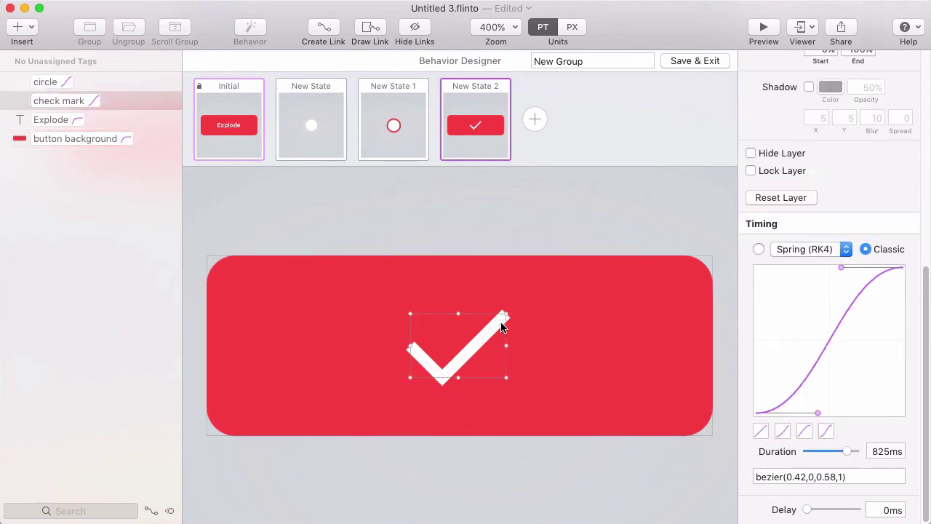
left_click(866, 477)
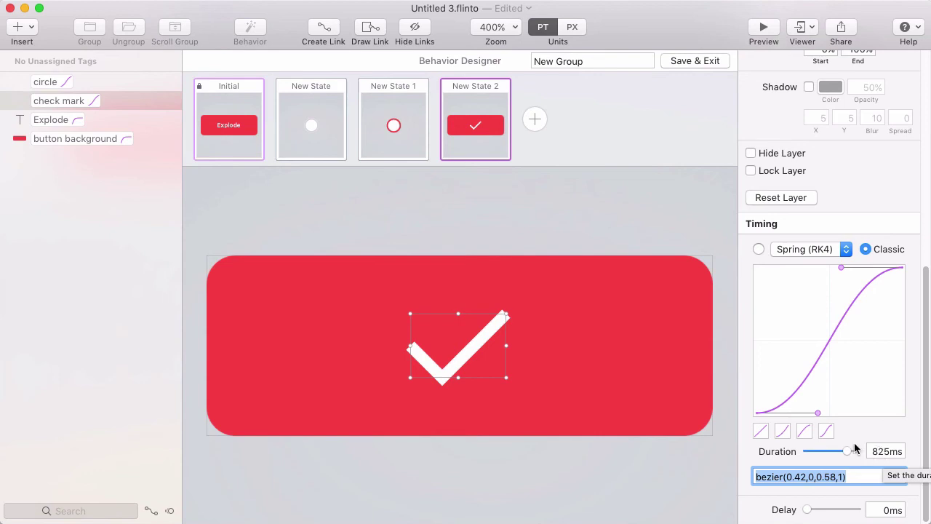
key("super+v")
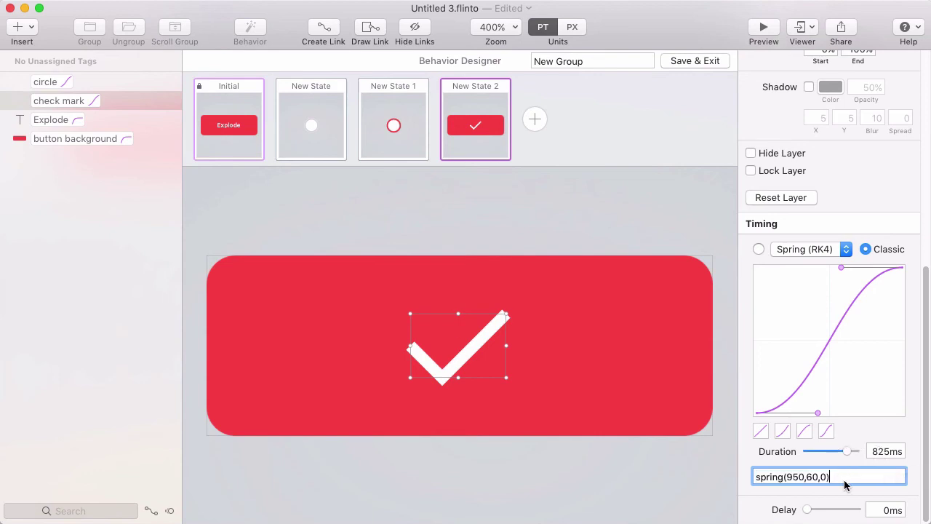
key("Return")
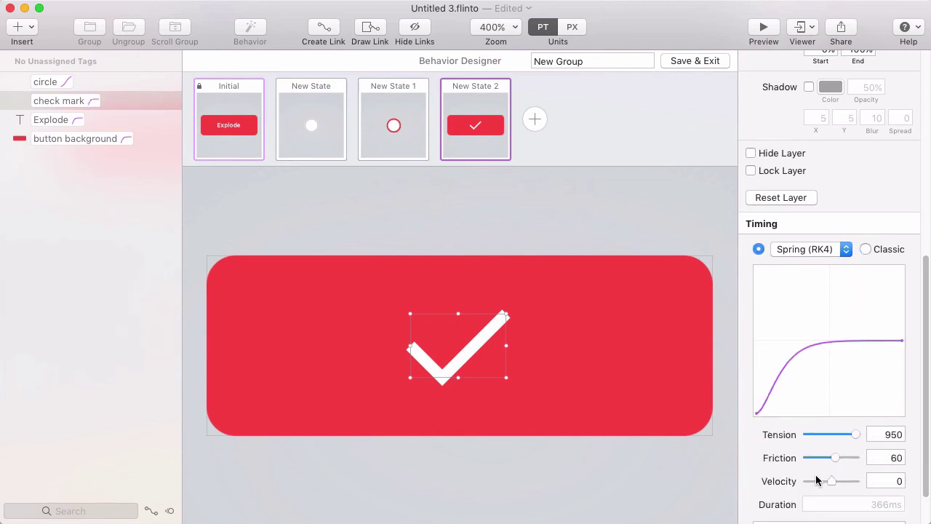
left_click(539, 192)
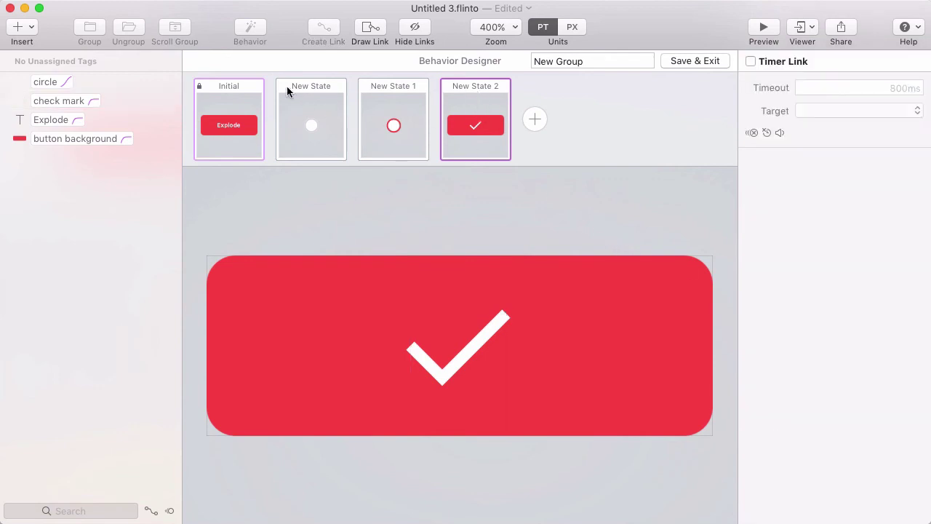
left_click(235, 85)
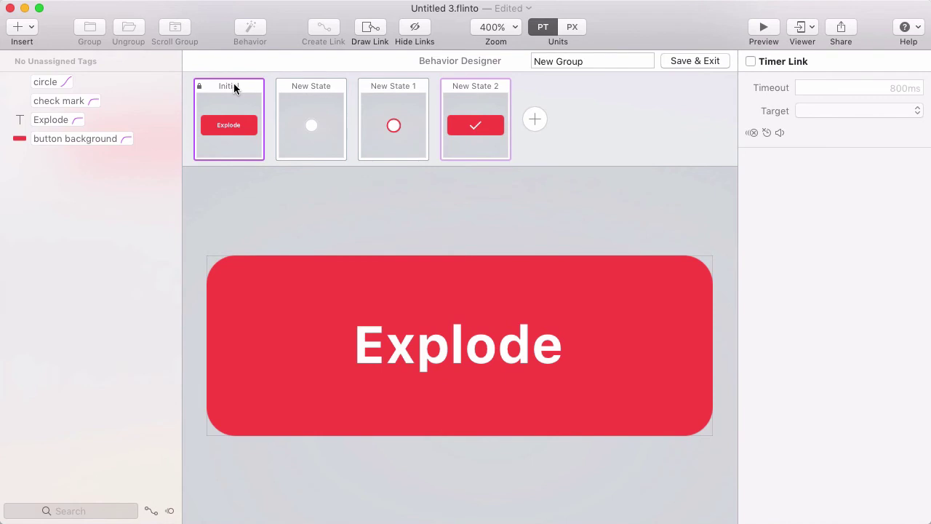
Save the states, move the circle layer between Explode and the button background, and reopen the behavior
left_click(449, 293)
left_click(691, 62)
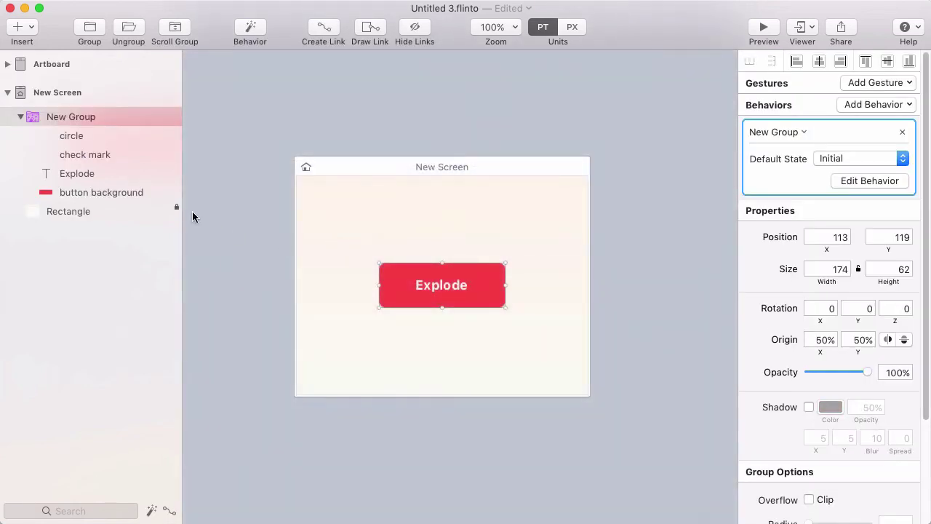
left_click(89, 136)
left_click_drag(89, 136, 116, 181)
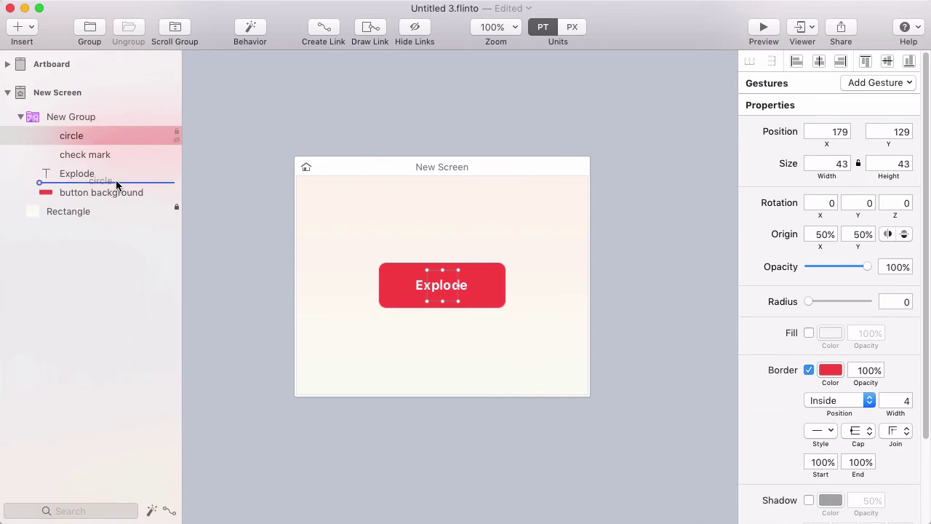
left_click_drag(110, 186, 84, 184)
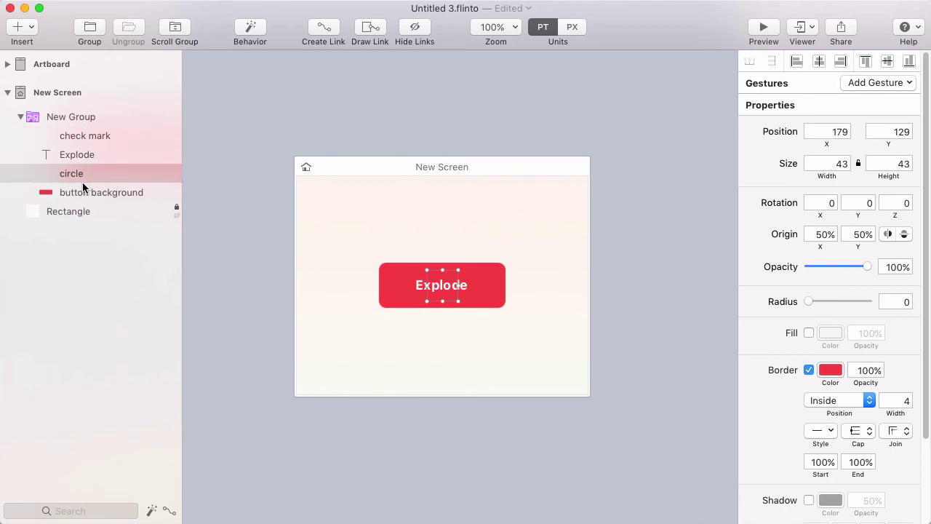
left_click(438, 291)
double_click(440, 289)
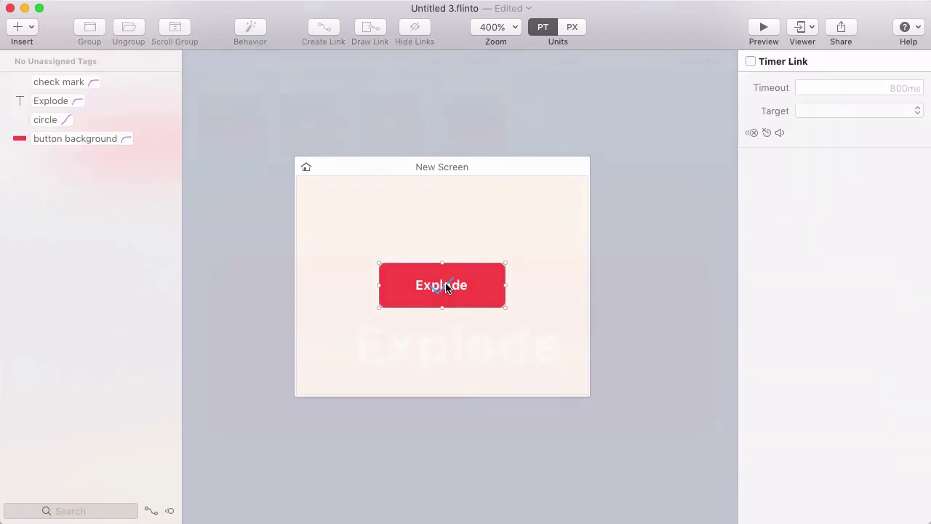
Link a Tap on the Initial button background to New State, the white-circle state
left_click(395, 128)
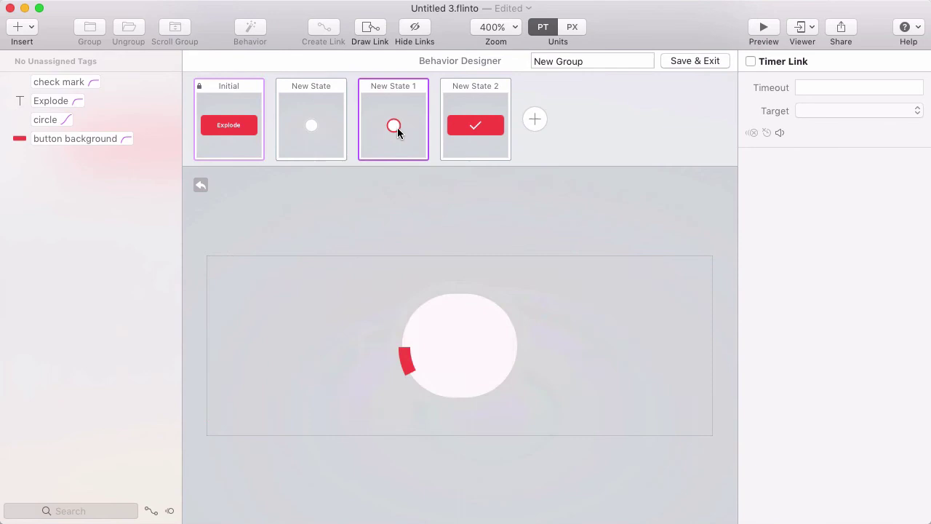
left_click(481, 128)
left_click(222, 137)
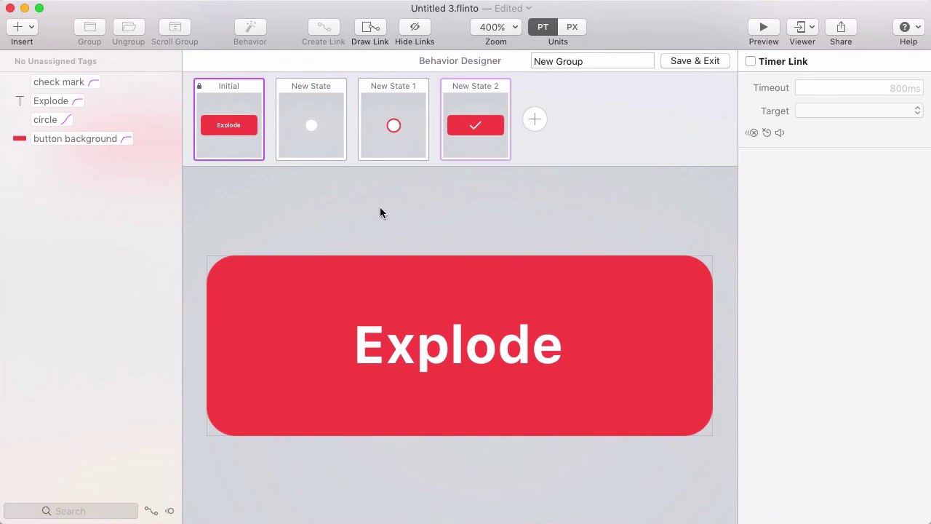
left_click(329, 293)
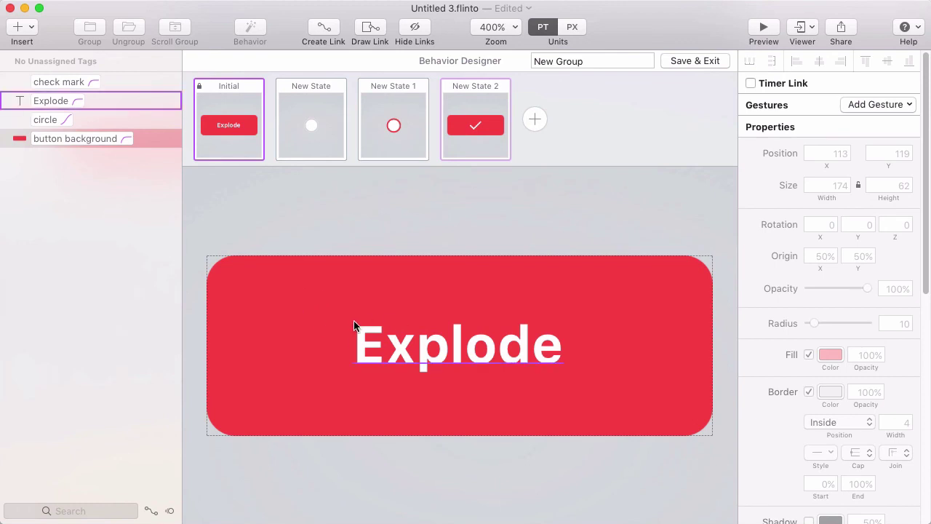
left_click(324, 29)
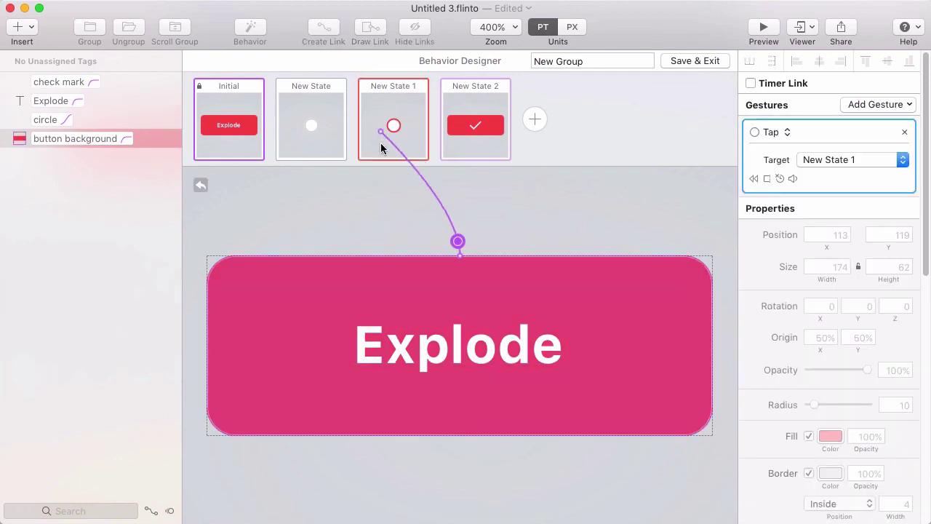
left_click(304, 130)
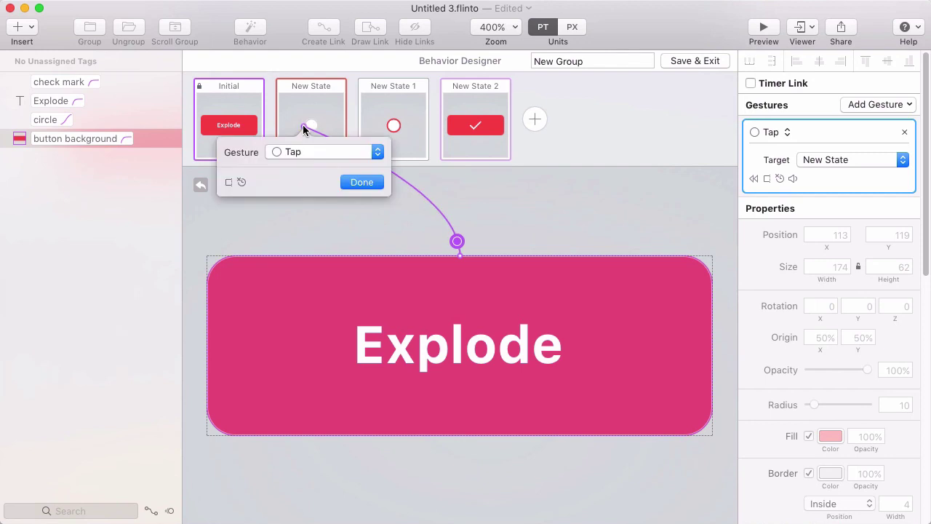
left_click(361, 182)
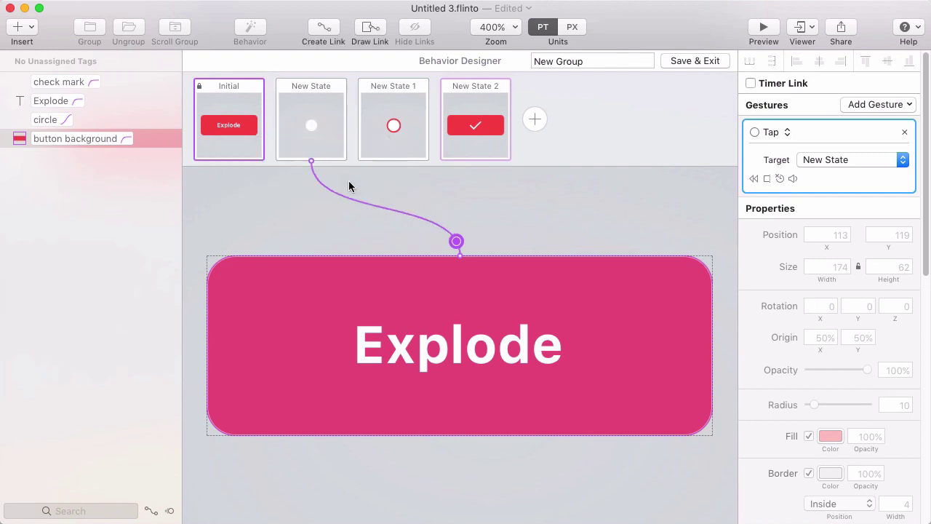
left_click(317, 126)
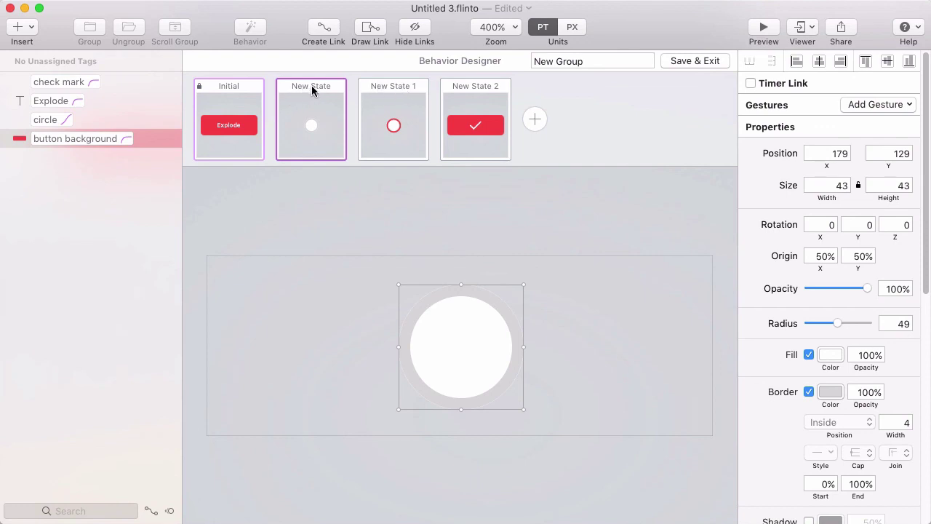
Chain New State to New State 1 and New State 1 to New State 2 with 0ms timers
left_click_drag(311, 85, 400, 110)
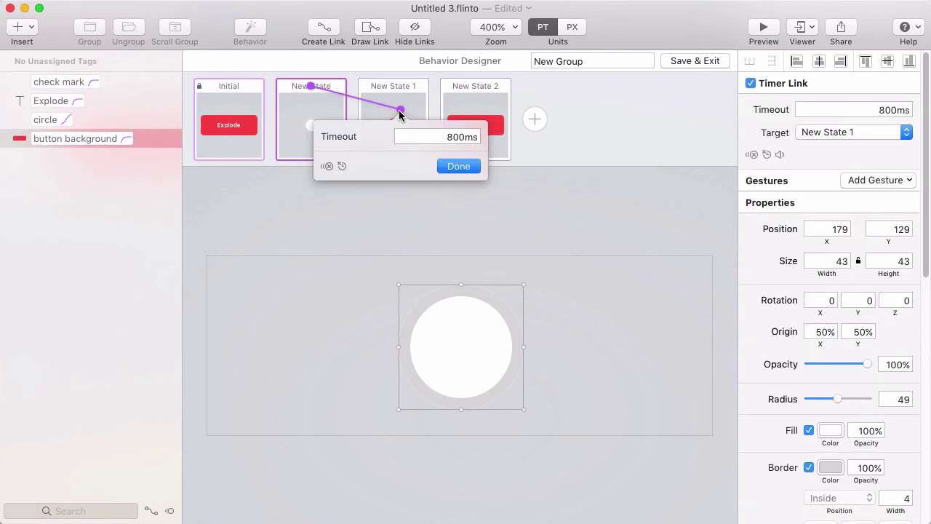
left_click_drag(354, 136, 248, 138)
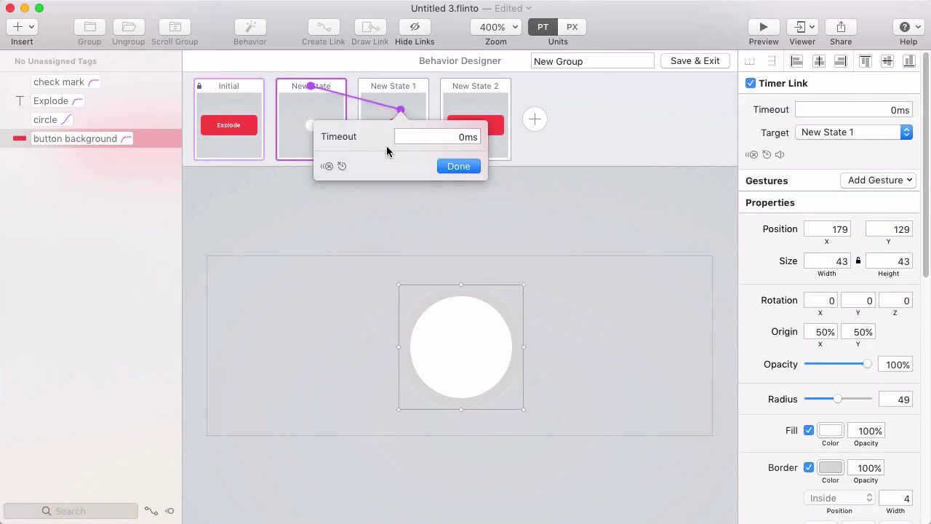
left_click(458, 167)
left_click(395, 97)
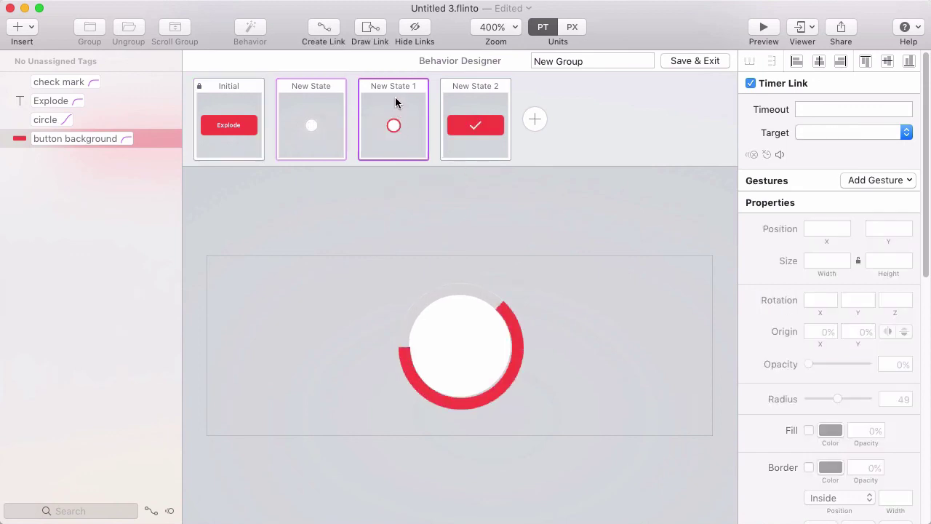
left_click_drag(398, 87, 475, 103)
left_click_drag(431, 129, 317, 127)
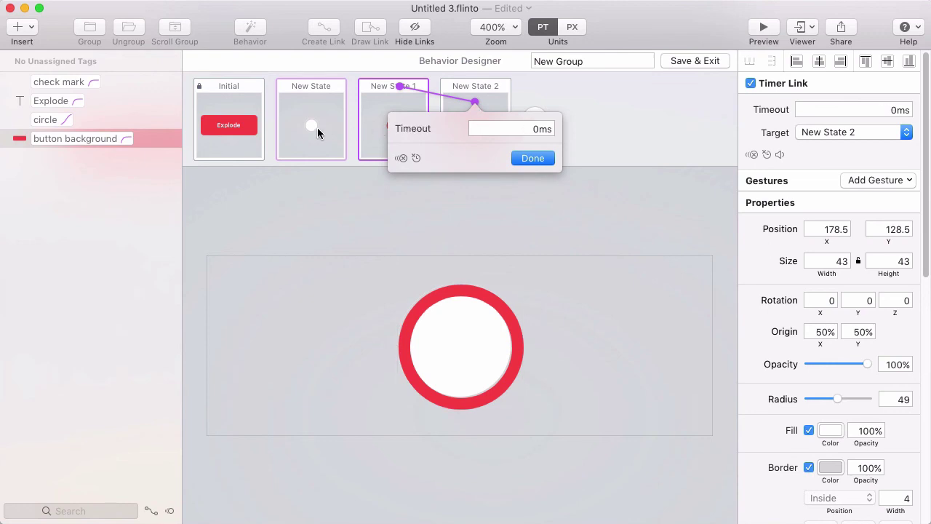
left_click(532, 157)
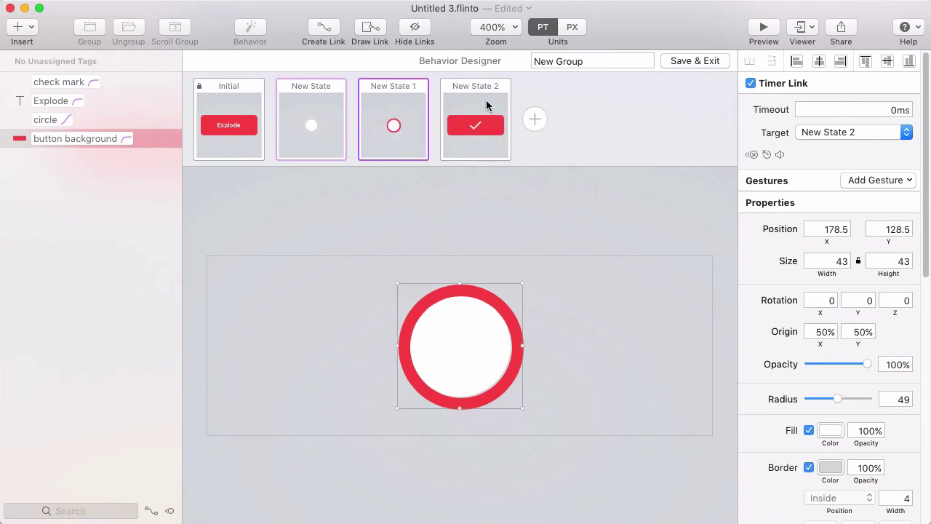
left_click(485, 99)
mouse_move(474, 88)
left_mouse_down()
mouse_move(235, 97)
mouse_move(231, 107)
mouse_move(484, 89)
left_mouse_up()
Add a Tap link from the checkmark button in New State 2 back to Initial
left_click(515, 144)
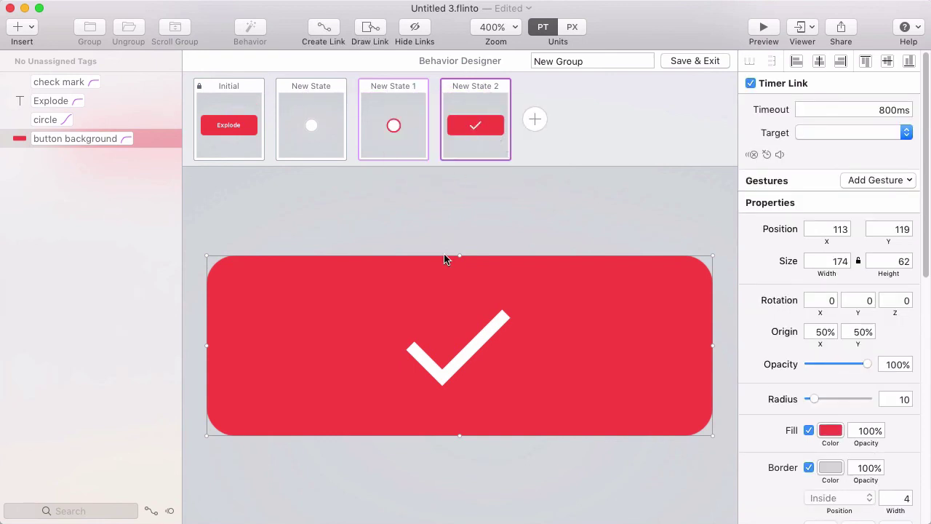
left_click_drag(342, 301, 245, 140)
left_click(300, 191)
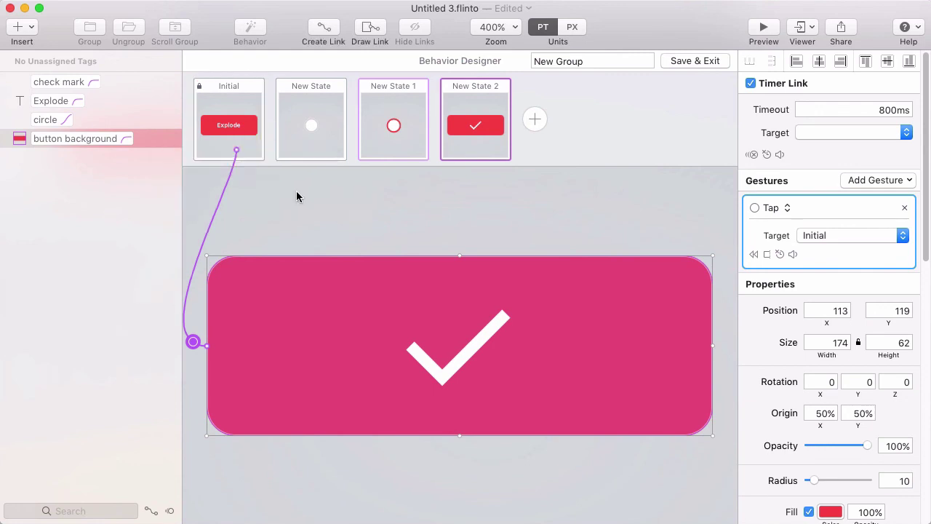
Name the behavior 'Button' and save and exit the Behavior Designer
key("Tab")
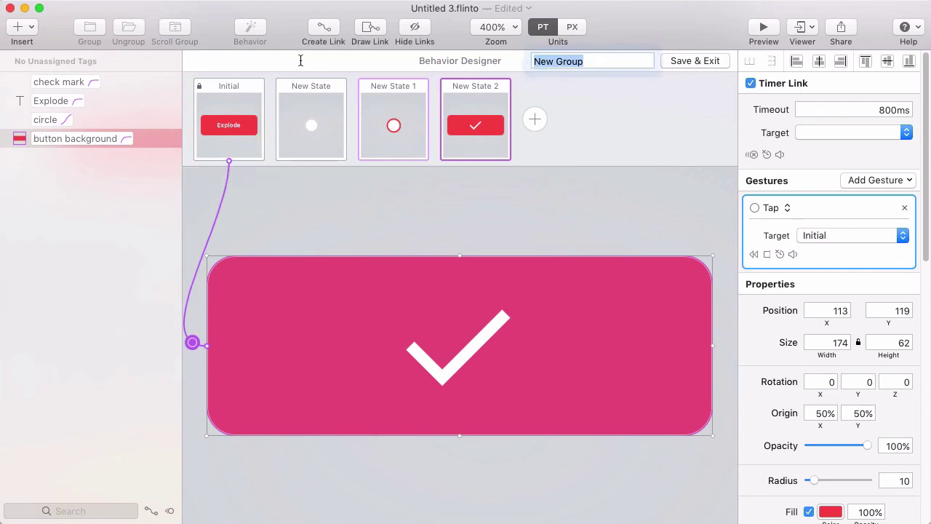
type("Button")
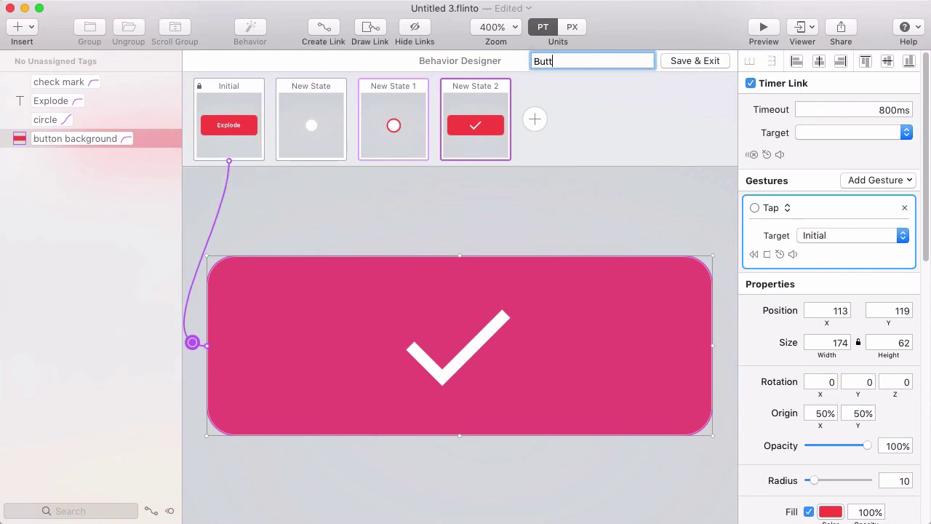
key("Return")
left_click(693, 63)
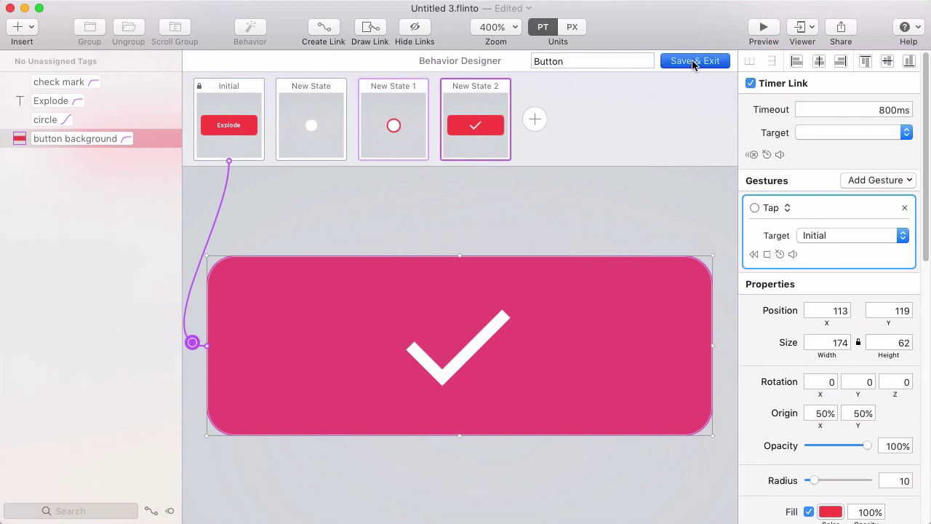
left_click(580, 137)
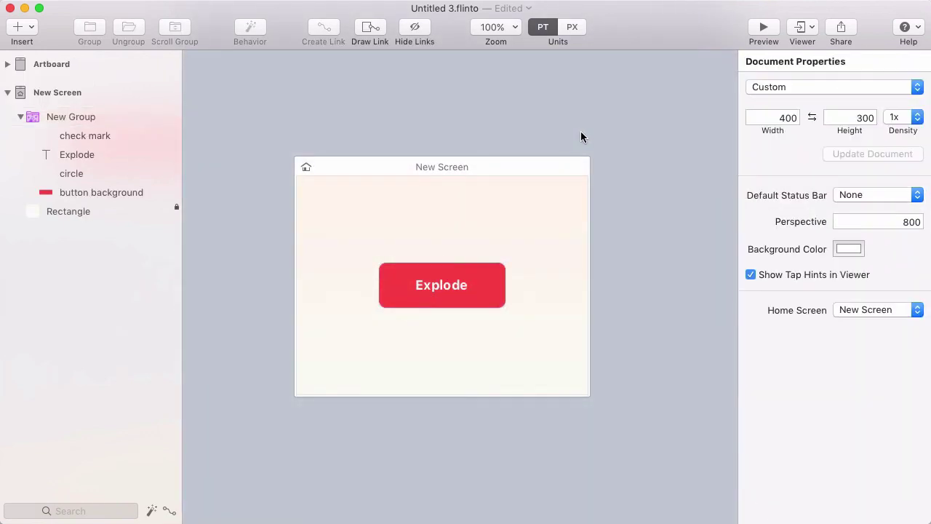
Preview the prototype and tap Explode three times to play the ring-and-checkmark animation
left_click(764, 29)
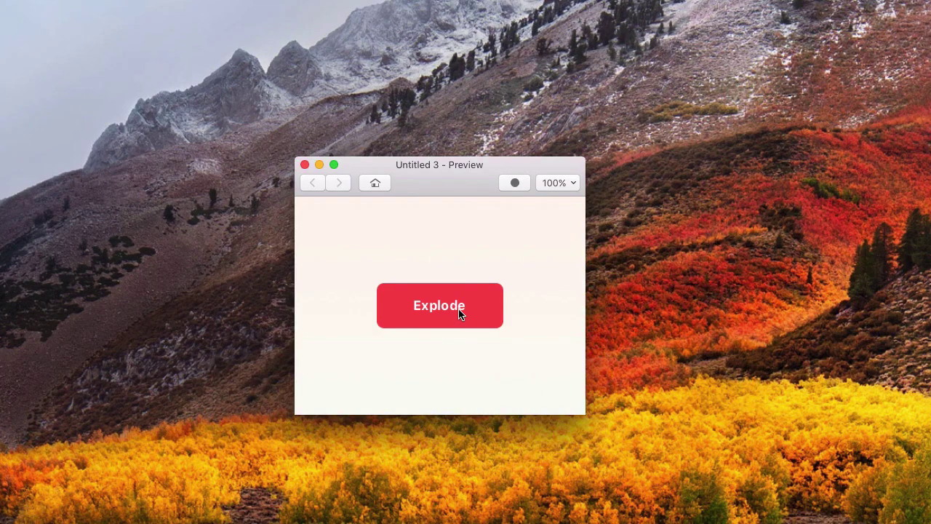
left_click(460, 313)
left_click(461, 318)
left_click(457, 320)
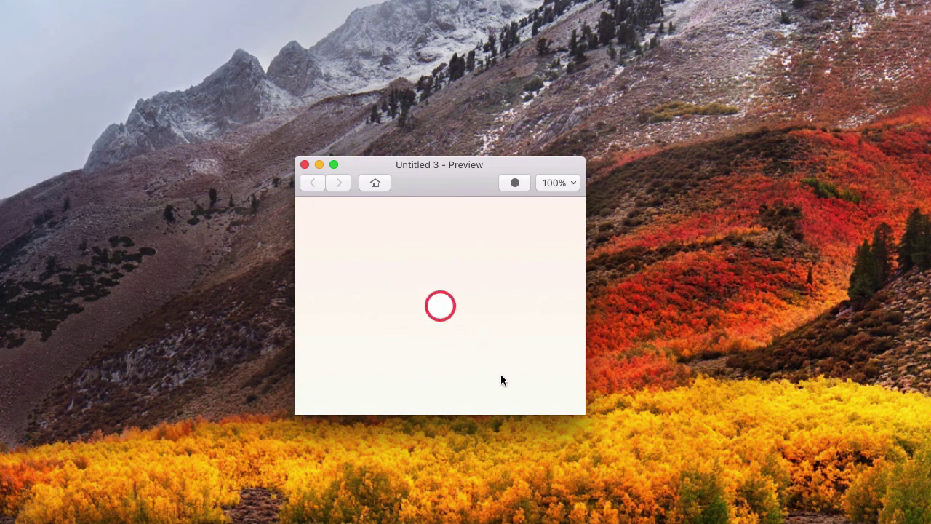